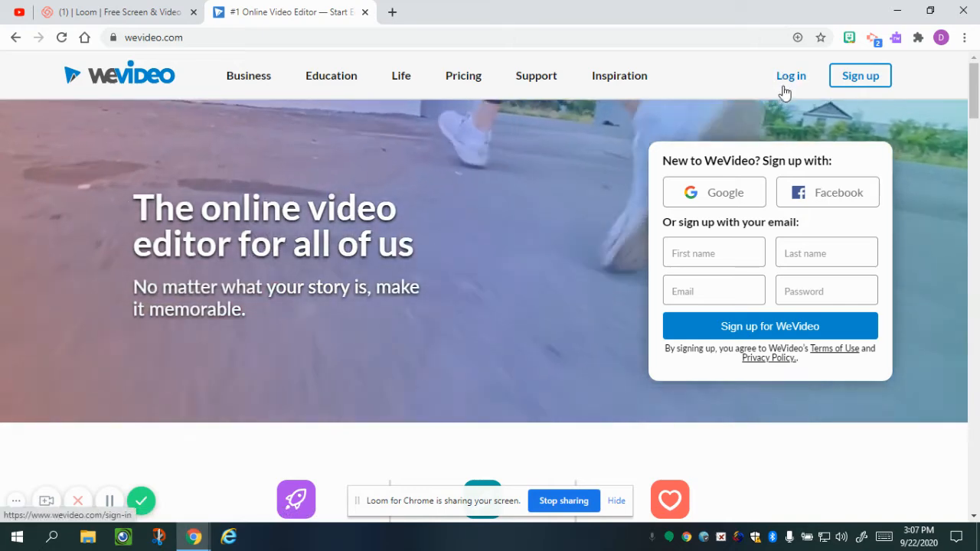
# Log in to WeVideo and open the list of personal projects.
pyautogui.click(791, 79)
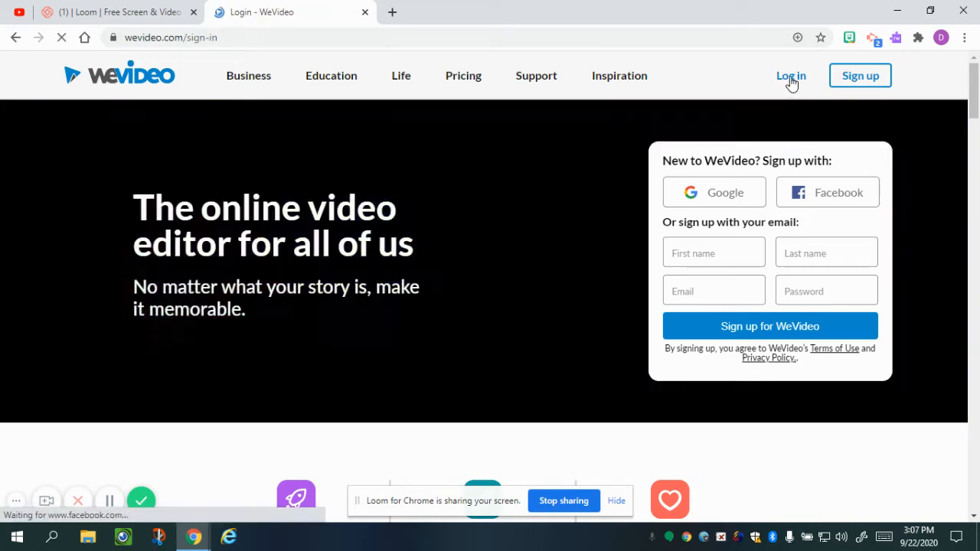
pyautogui.click(300, 315)
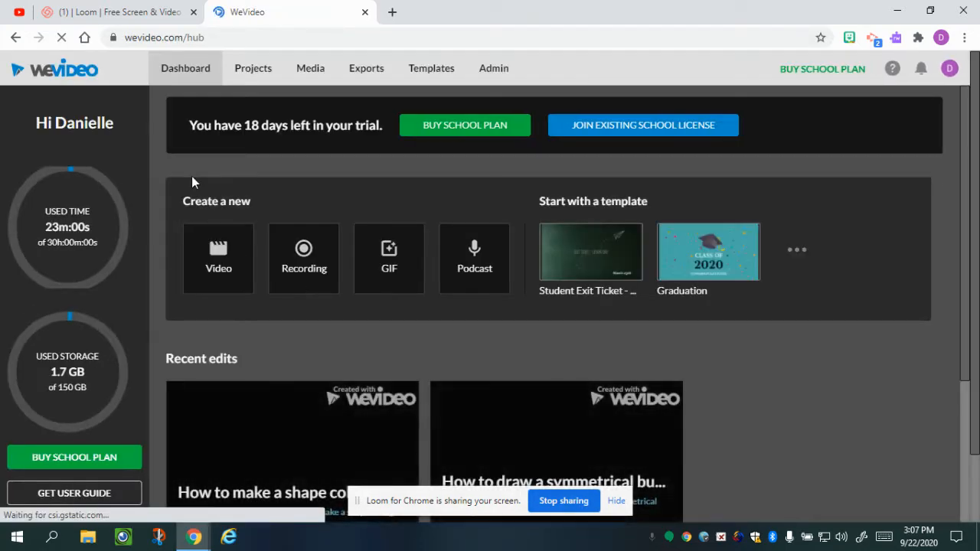
pyautogui.click(251, 75)
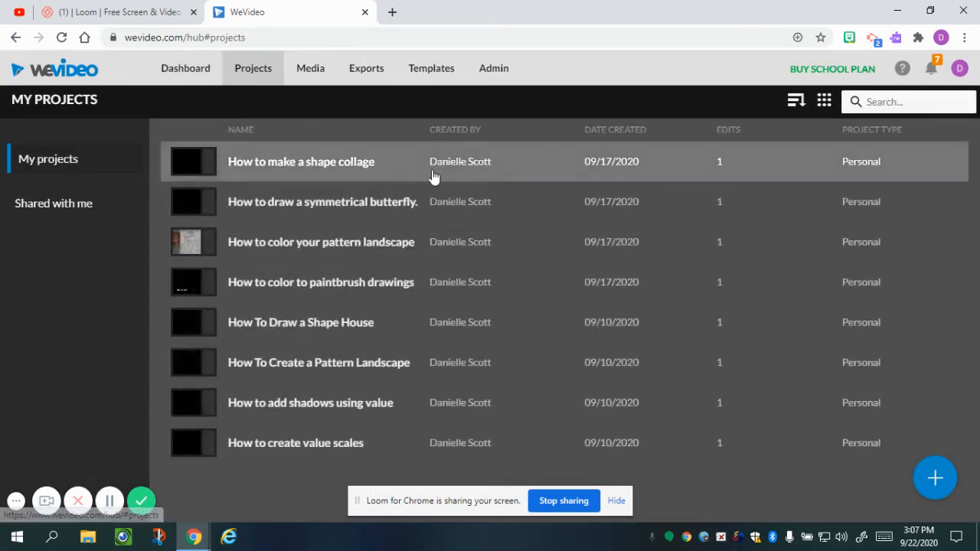
pyautogui.click(618, 505)
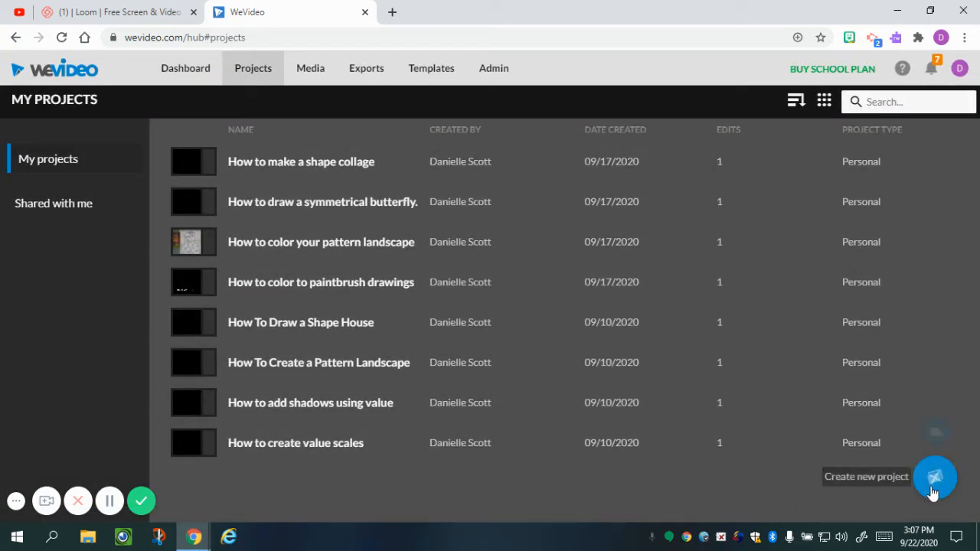
# Create a new Personal project titled "WeVideo Practice" without adding any media.
pyautogui.click(934, 480)
pyautogui.click(337, 194)
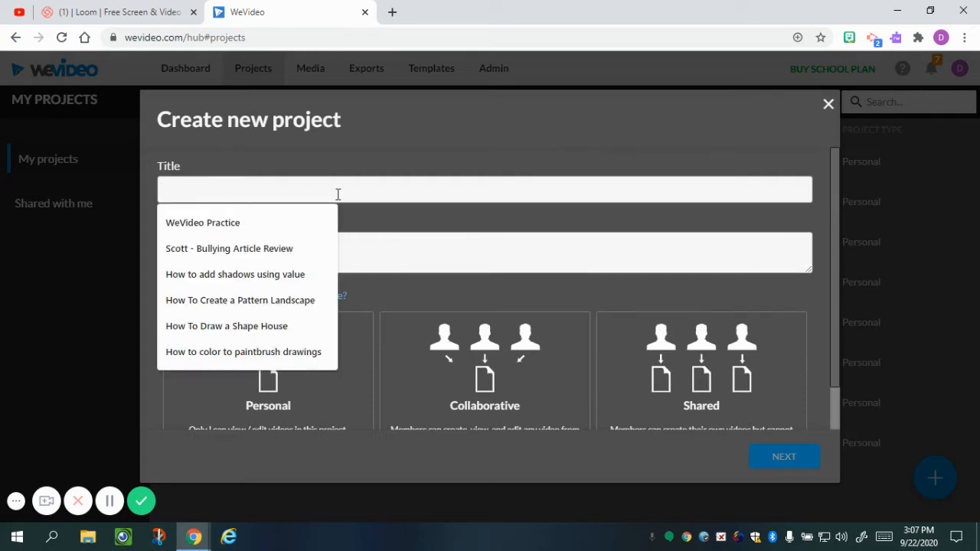
pyautogui.click(225, 222)
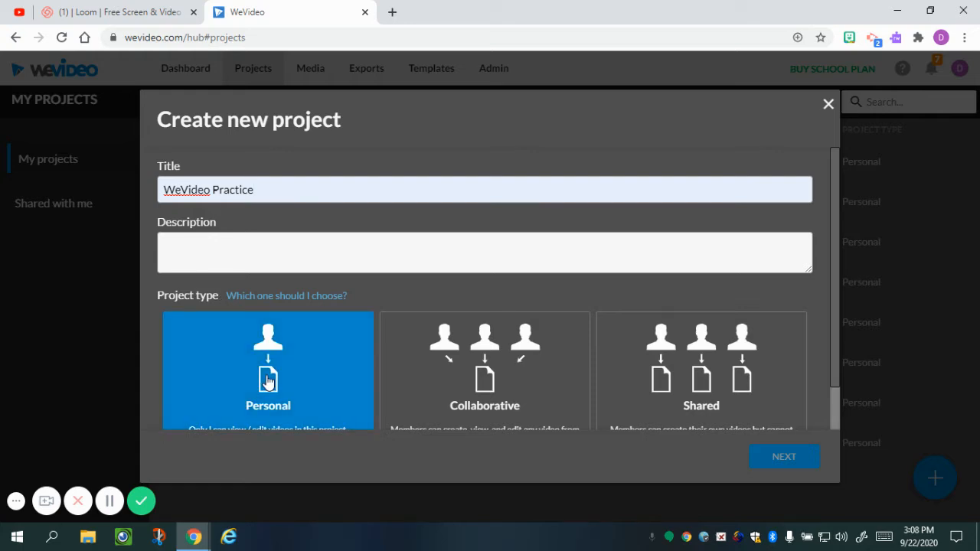
pyautogui.click(767, 460)
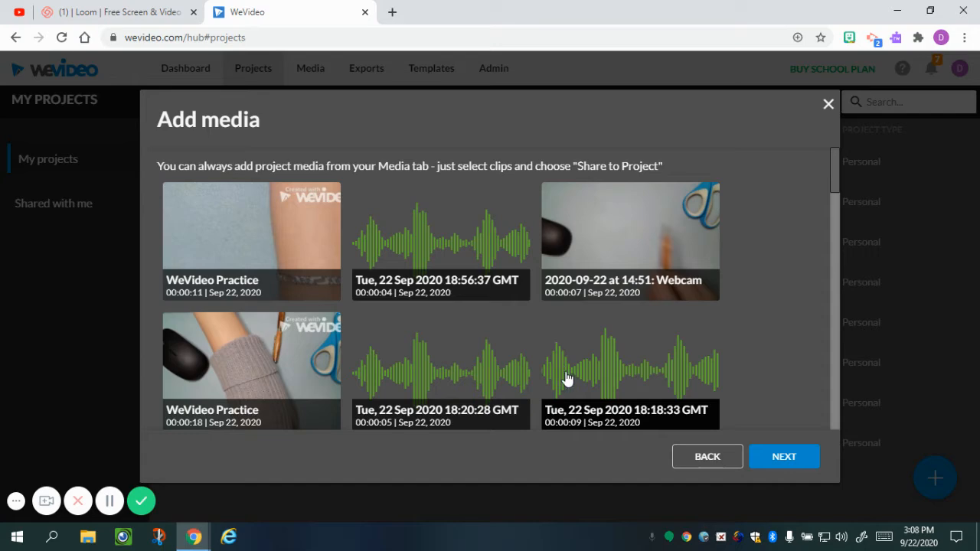
pyautogui.click(776, 457)
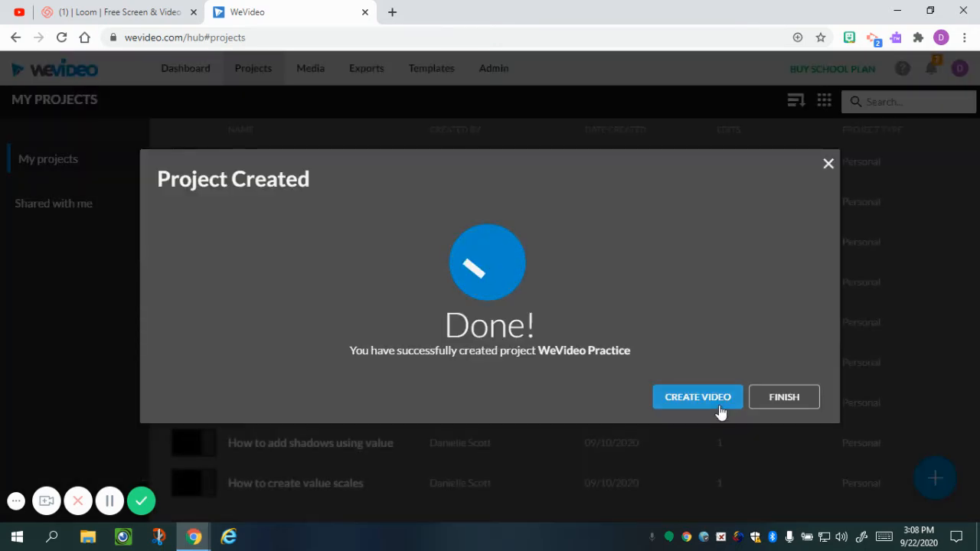
# Create a video in the new project from the Blank edit template and start editing it.
pyautogui.click(714, 397)
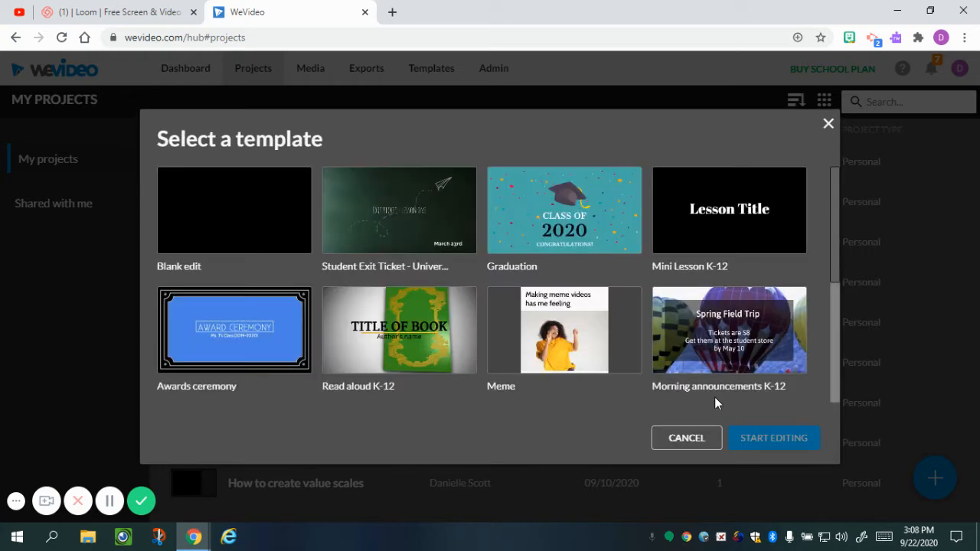
pyautogui.click(259, 244)
pyautogui.click(803, 444)
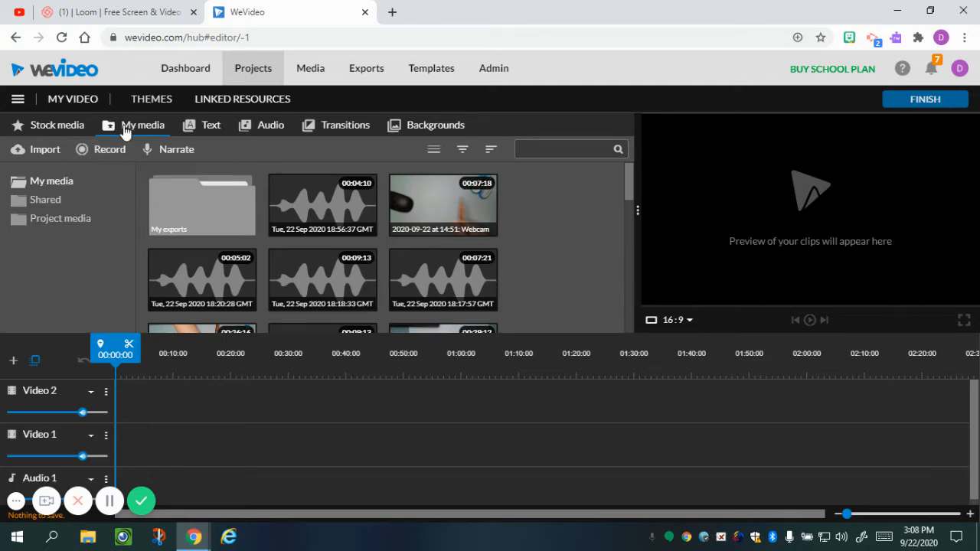
# Set up a new webcam recording that uses the V4K USB Camera as its video source.
pyautogui.click(108, 153)
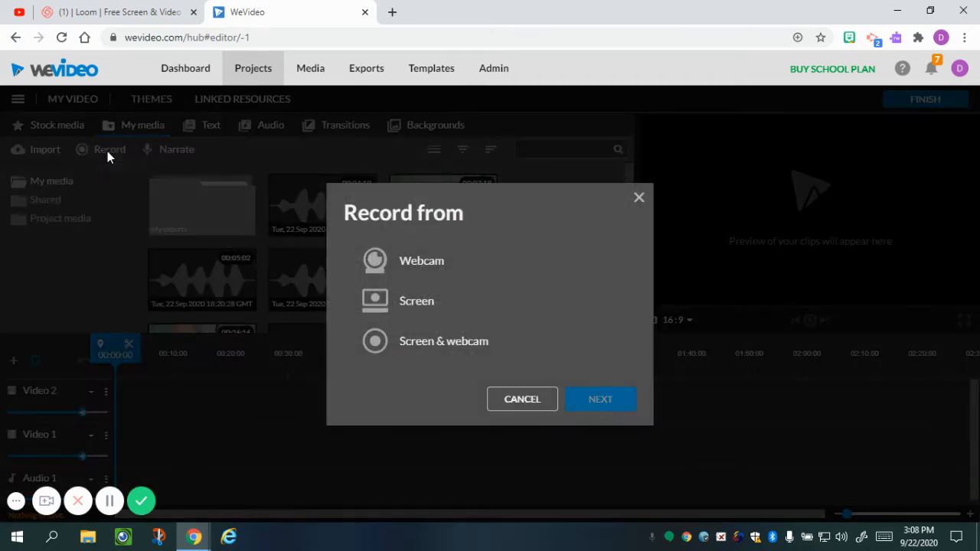
pyautogui.click(438, 276)
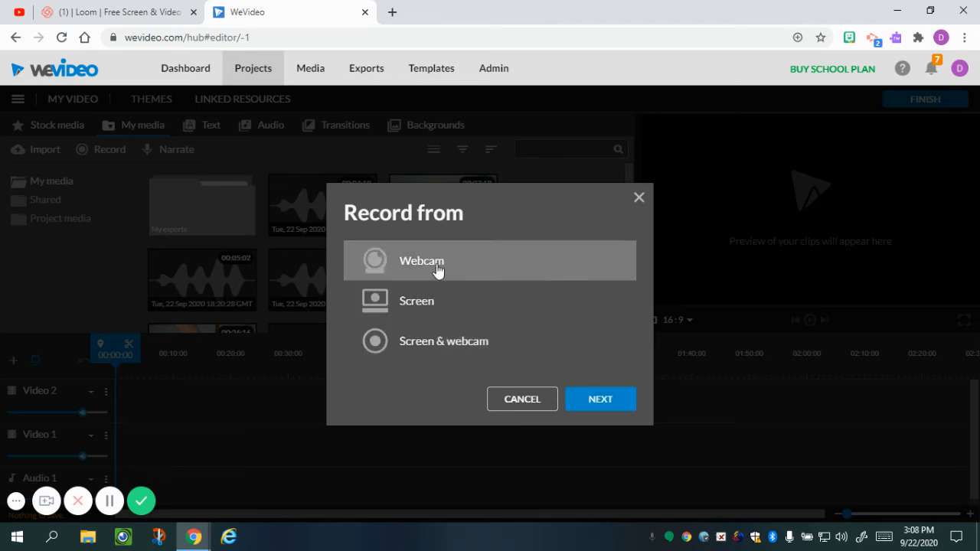
pyautogui.click(600, 400)
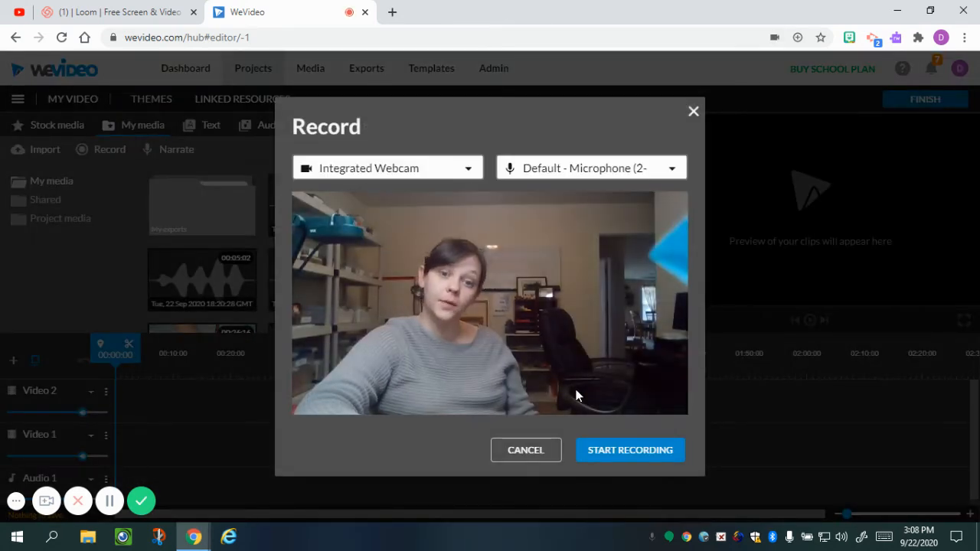
pyautogui.click(426, 168)
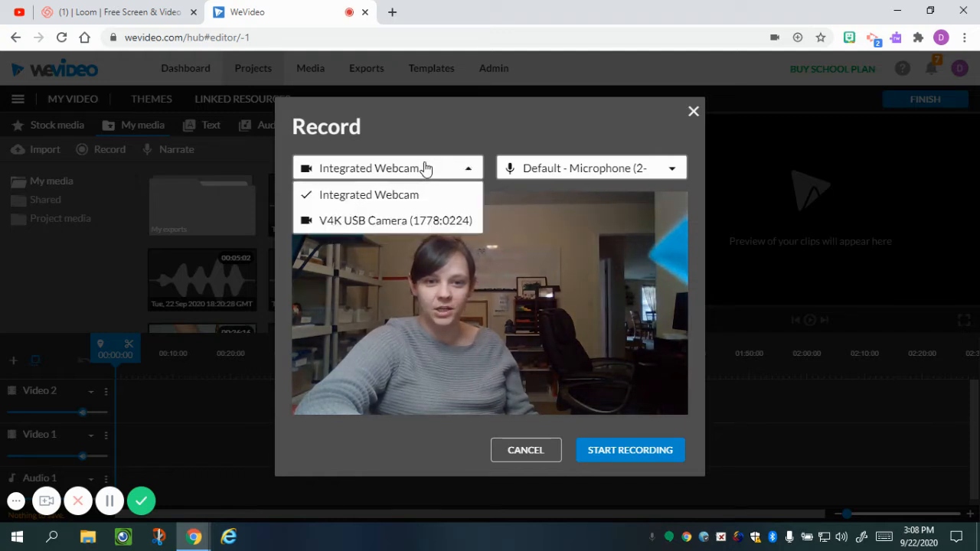
pyautogui.click(396, 219)
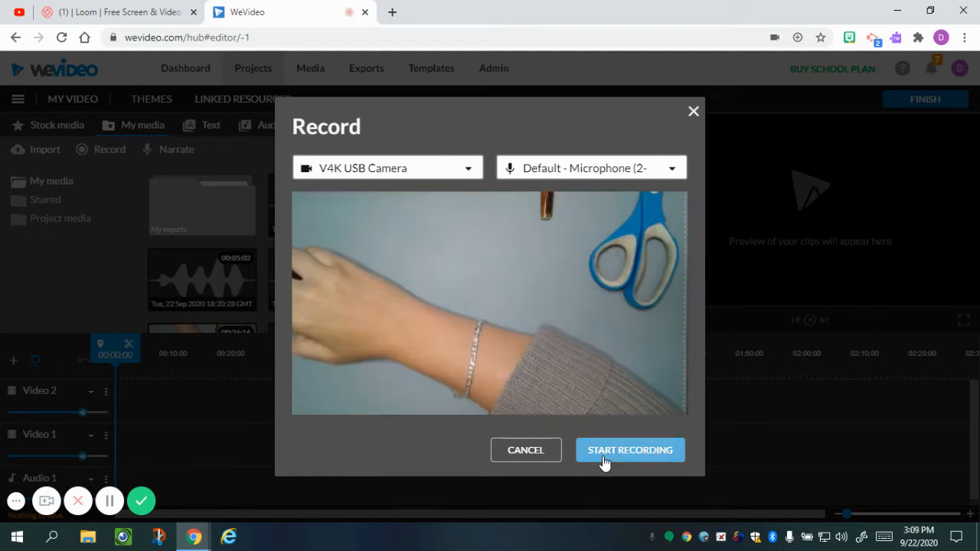
# Record a webcam clip about 6 seconds long and save it to the media library and timeline.
pyautogui.click(598, 451)
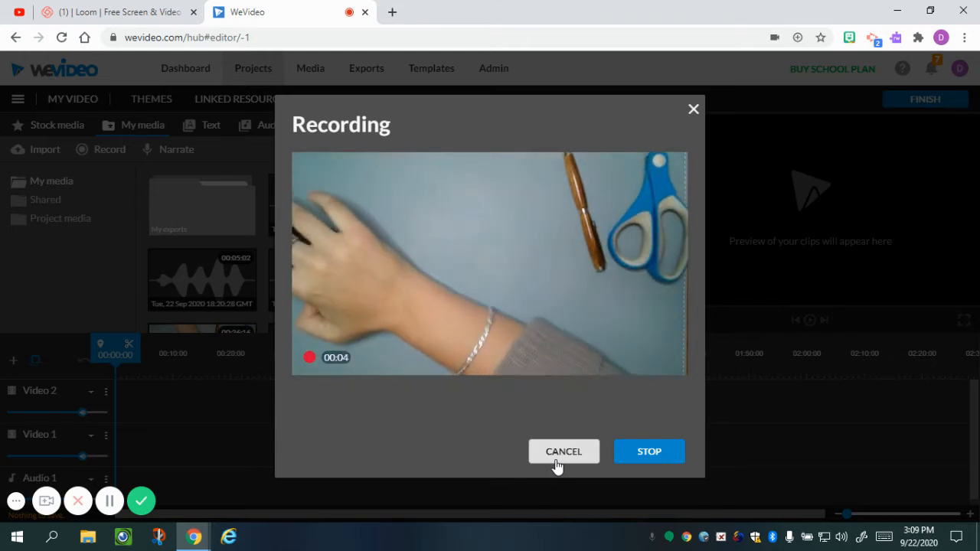
pyautogui.click(639, 456)
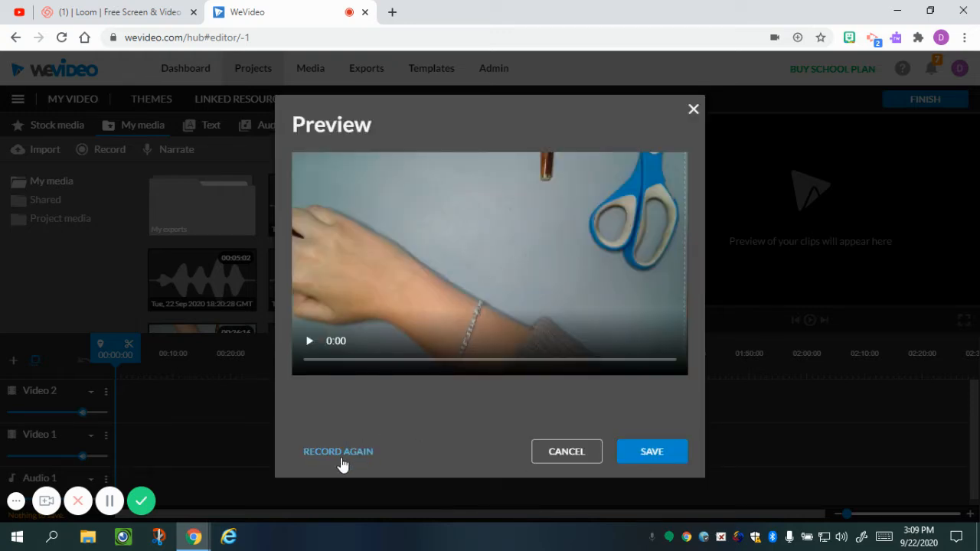
pyautogui.click(650, 455)
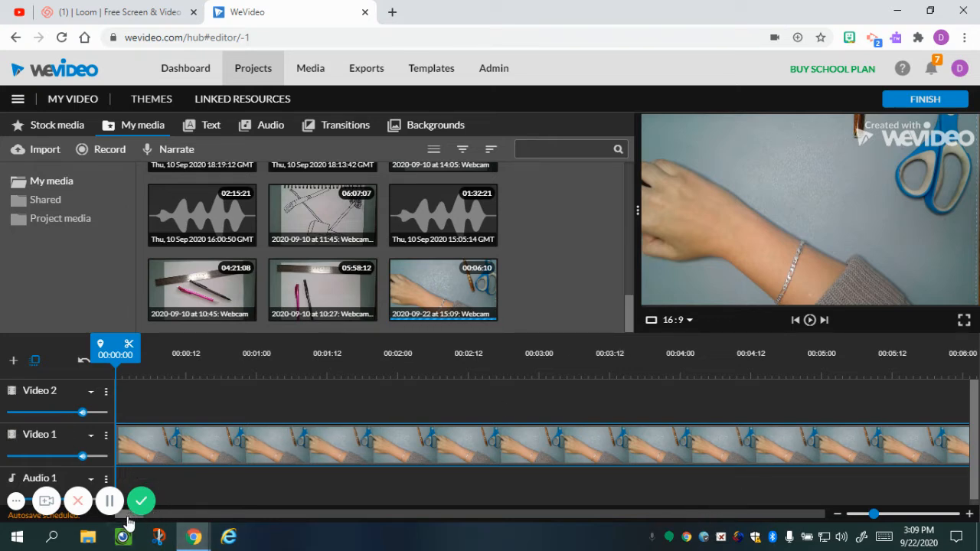
# Return the playhead to the start and speed up the webcam clip on Video 1 to last about 2 seconds, saving the changes.
pyautogui.moveTo(127, 516); pyautogui.dragTo(131, 518)
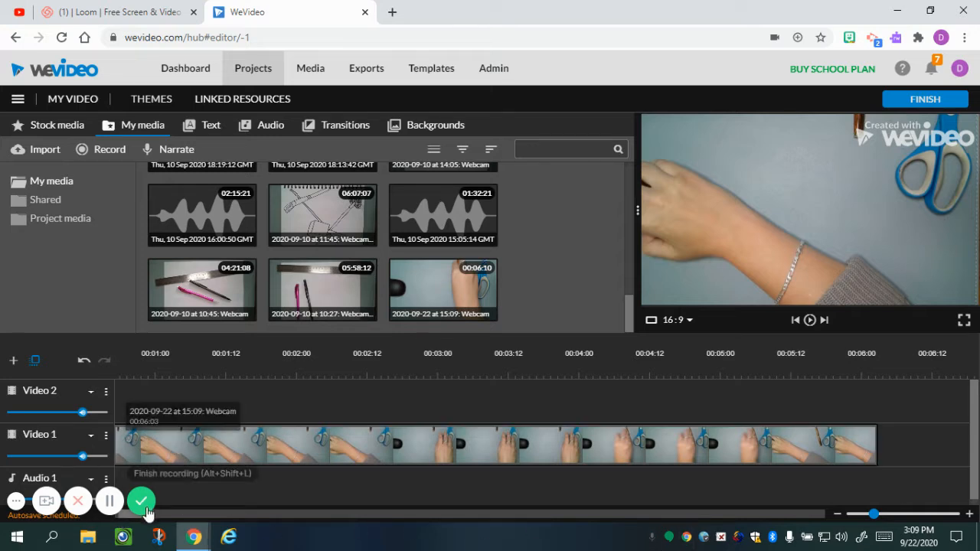
pyautogui.click(127, 445)
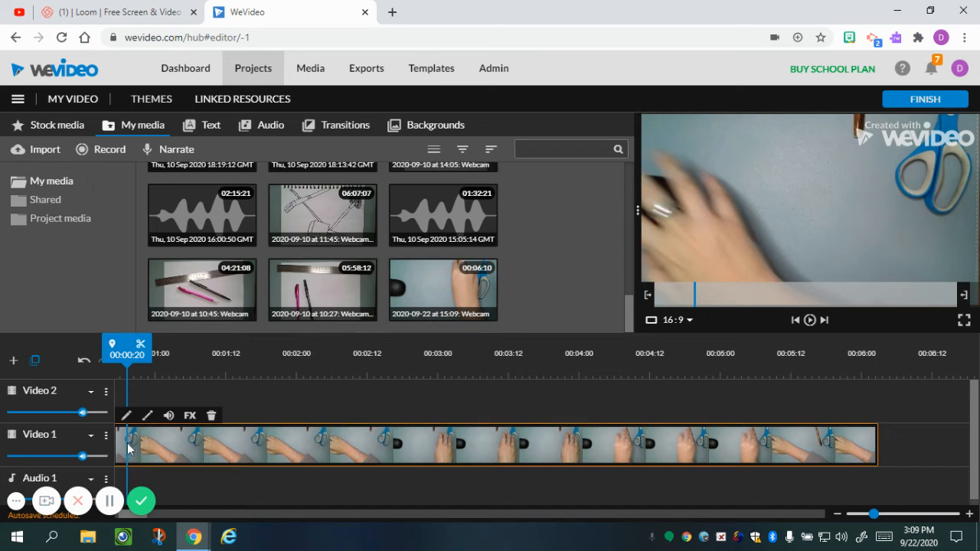
pyautogui.moveTo(125, 356); pyautogui.dragTo(98, 357)
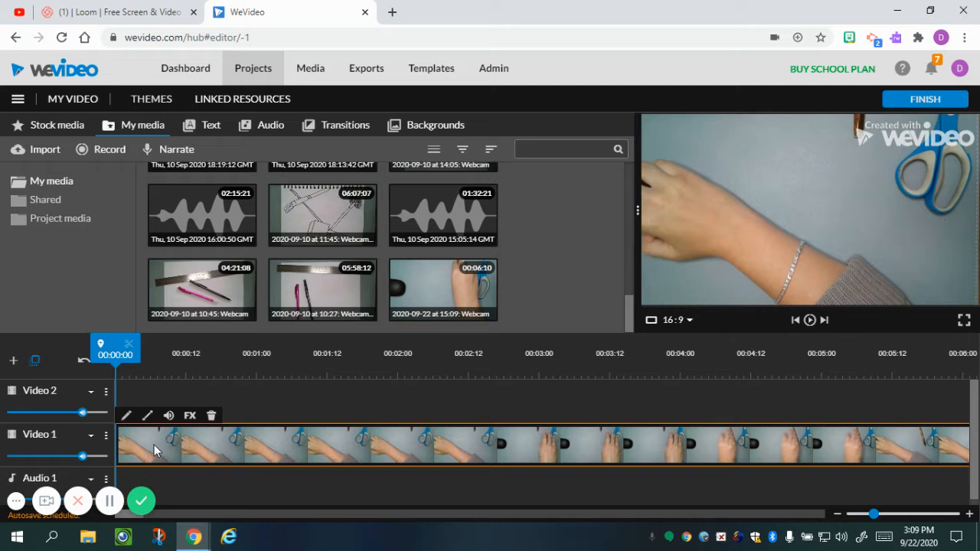
pyautogui.click(126, 417)
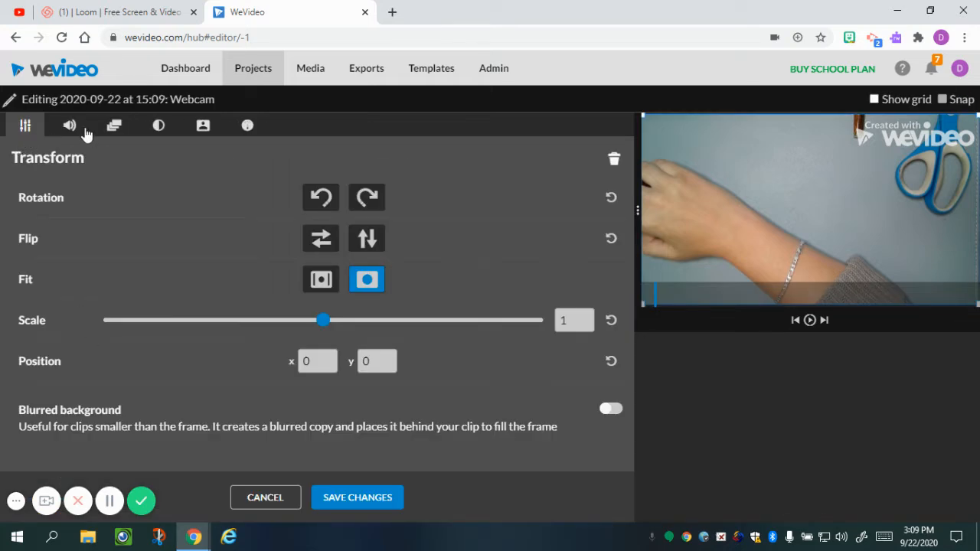
pyautogui.click(247, 129)
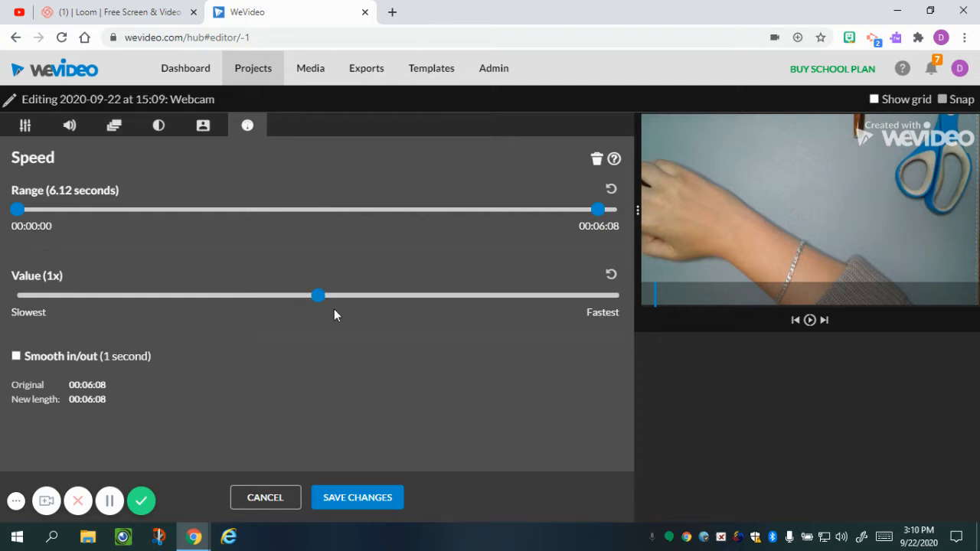
pyautogui.moveTo(321, 306); pyautogui.dragTo(344, 304)
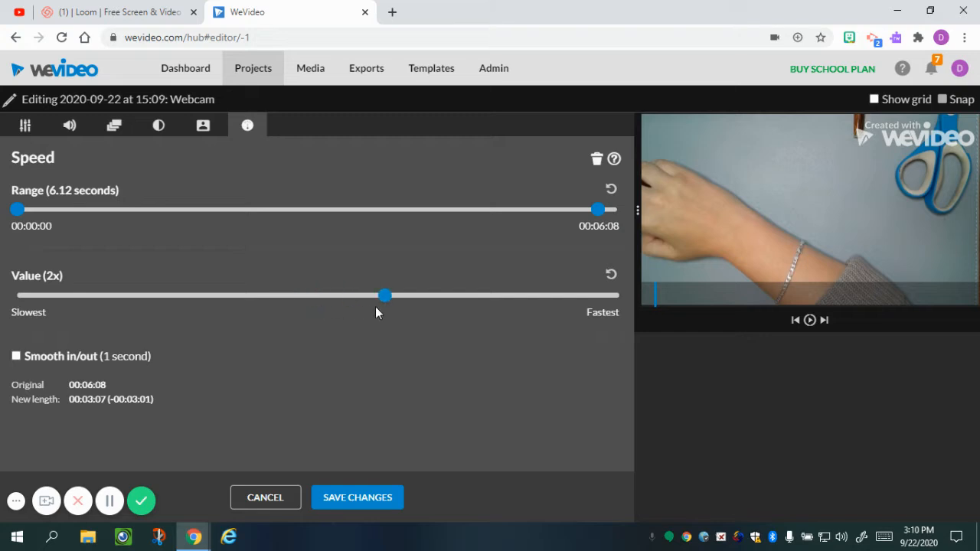
pyautogui.click(372, 501)
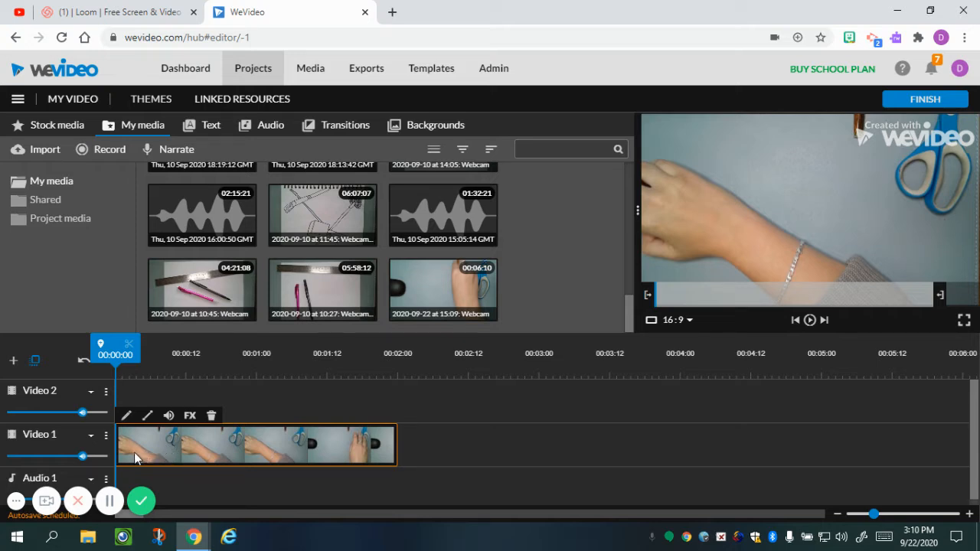
# Insert the "Split - Title" motion text at the start of Video 1, pushing the webcam clip back.
pyautogui.click(206, 127)
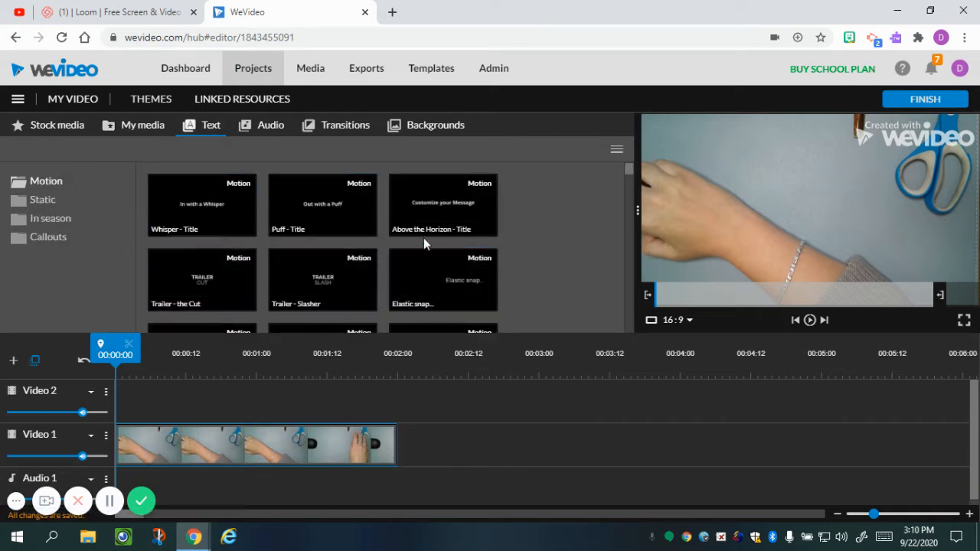
pyautogui.scroll(-5, 482, 220)
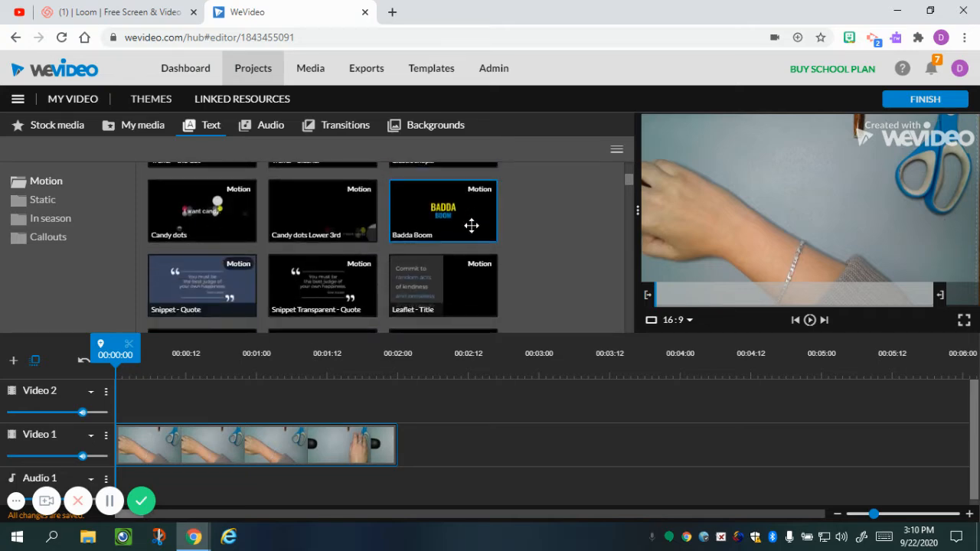
pyautogui.scroll(-10, 470, 224)
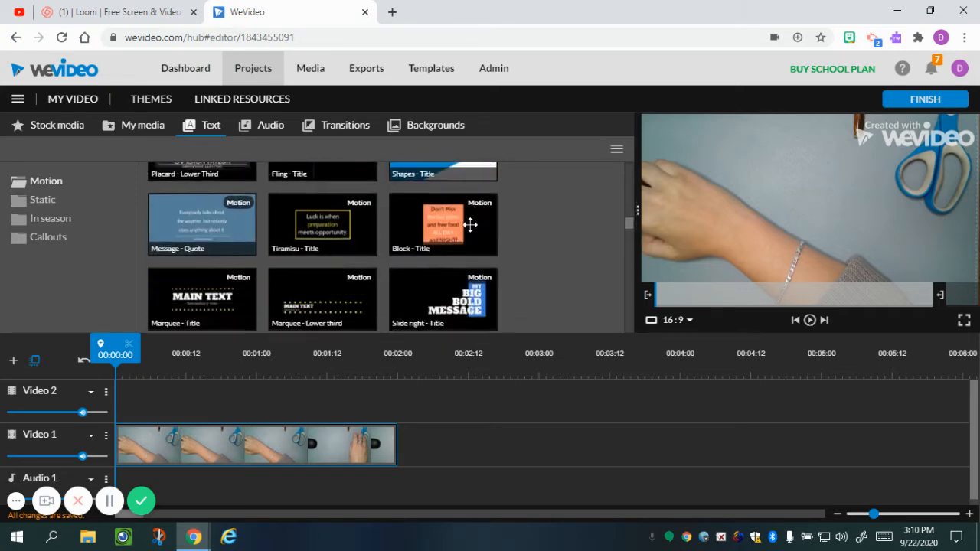
pyautogui.scroll(-8, 469, 222)
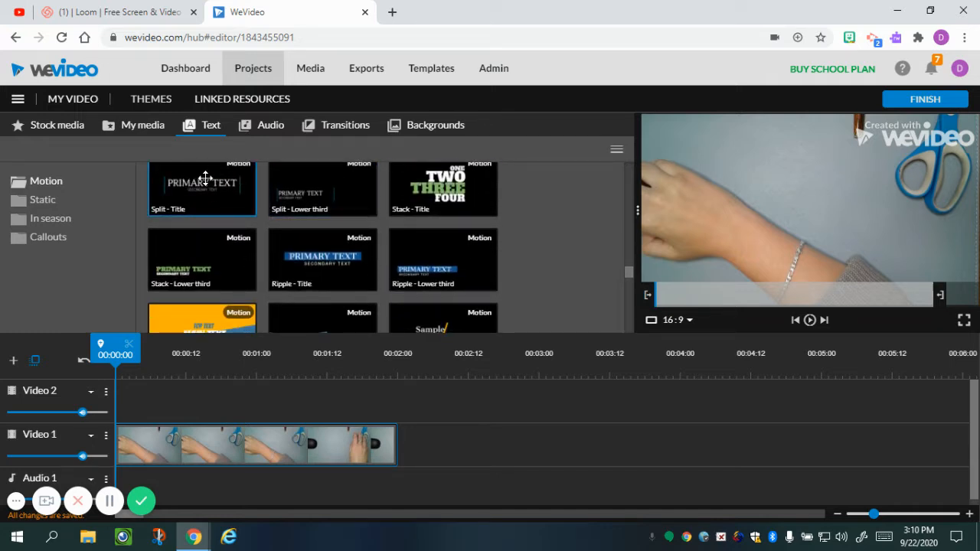
pyautogui.moveTo(205, 178); pyautogui.dragTo(123, 436)
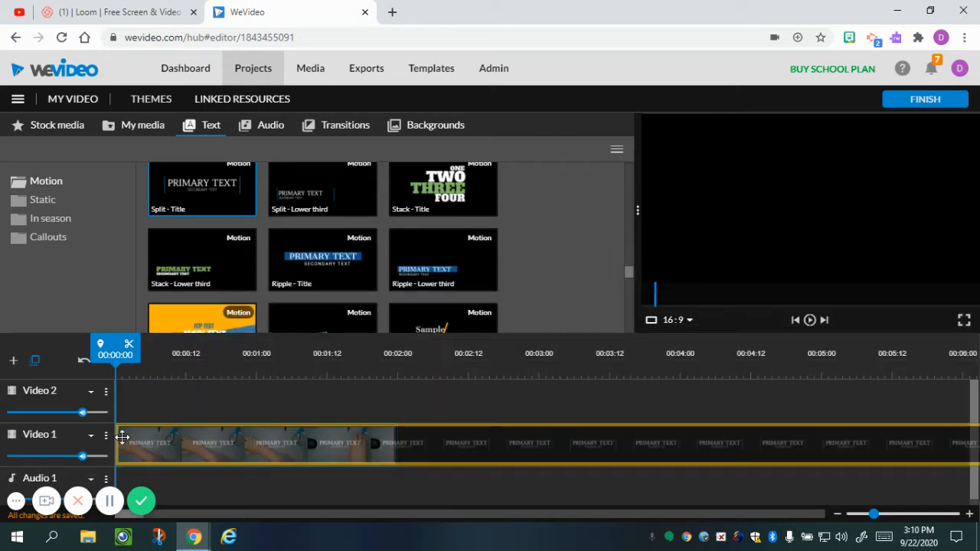
pyautogui.moveTo(122, 437); pyautogui.dragTo(114, 434)
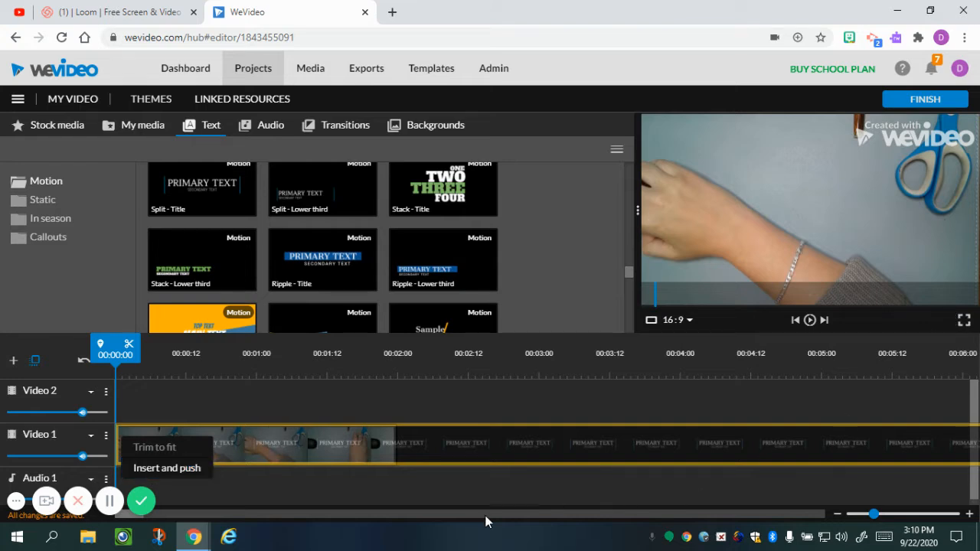
pyautogui.click(153, 468)
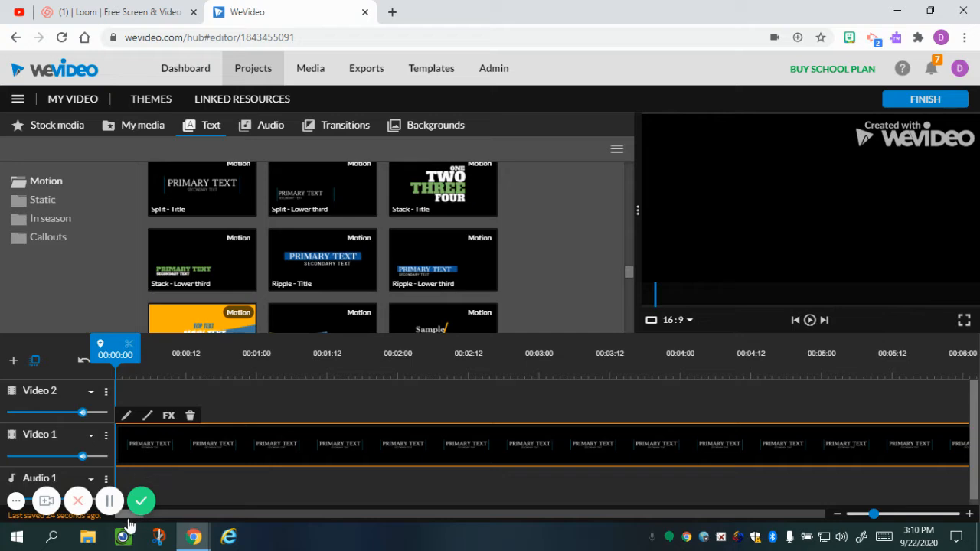
# Examine the text, font and color properties of the Split - Title clip without changing them.
pyautogui.moveTo(132, 514); pyautogui.dragTo(141, 523)
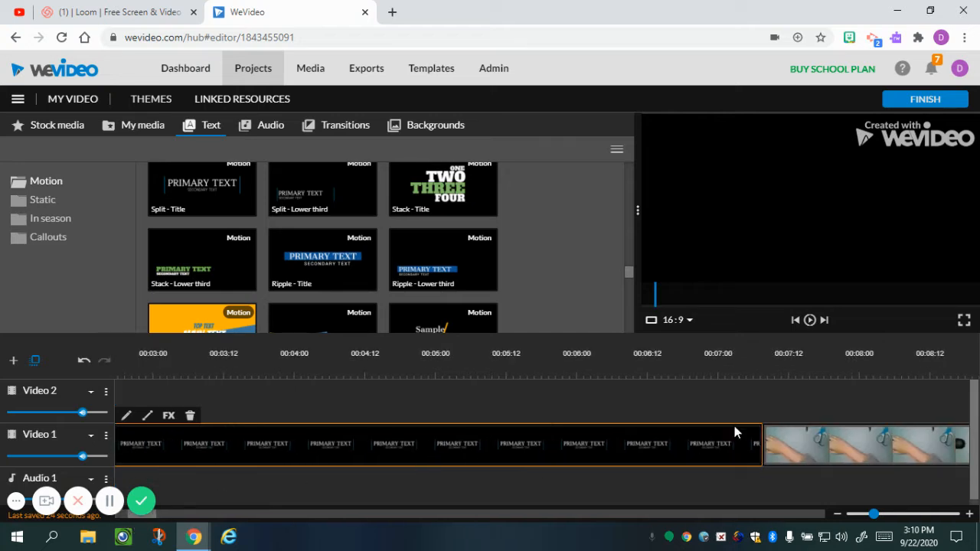
pyautogui.doubleClick(662, 452)
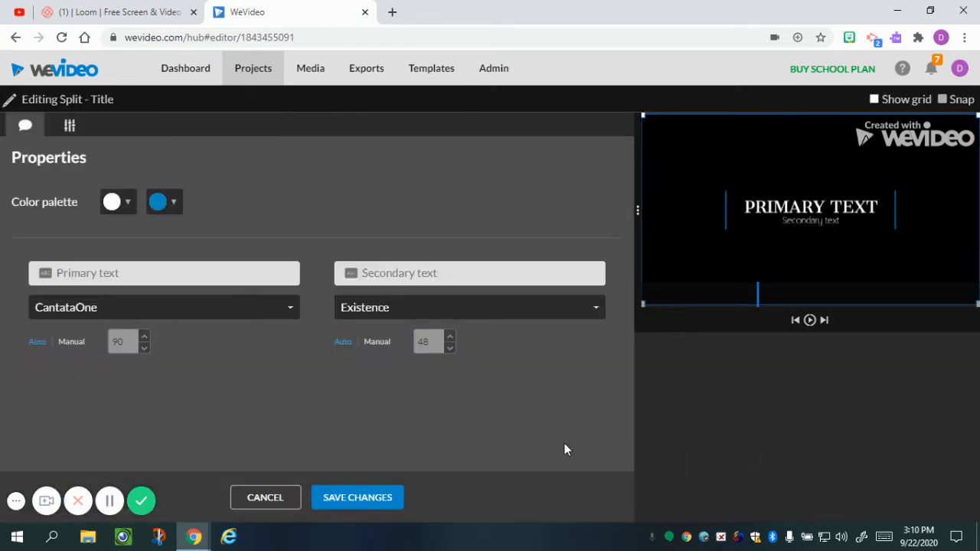
pyautogui.click(287, 501)
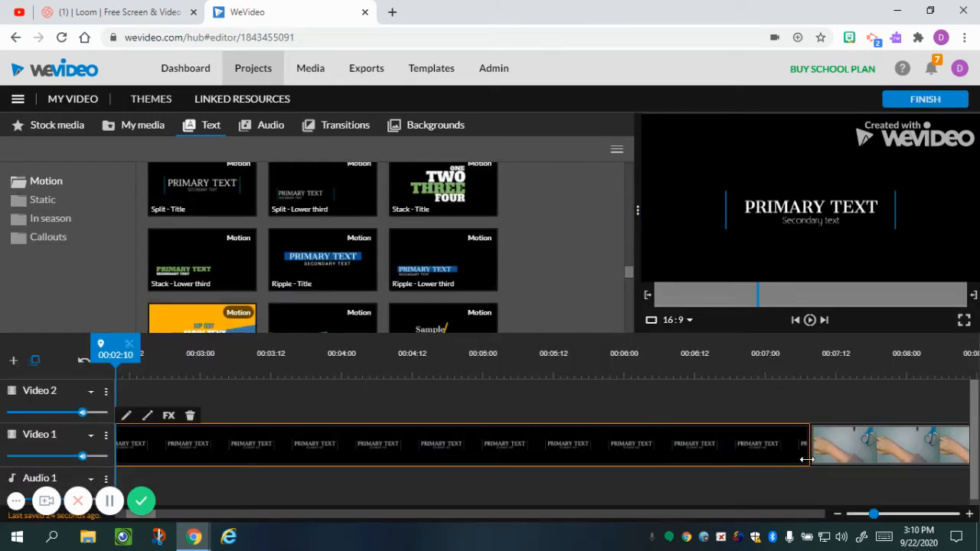
# Shorten the Split - Title clip to end at 00:04:14 and move the webcam clip up against its end.
pyautogui.moveTo(806, 459); pyautogui.dragTo(419, 459)
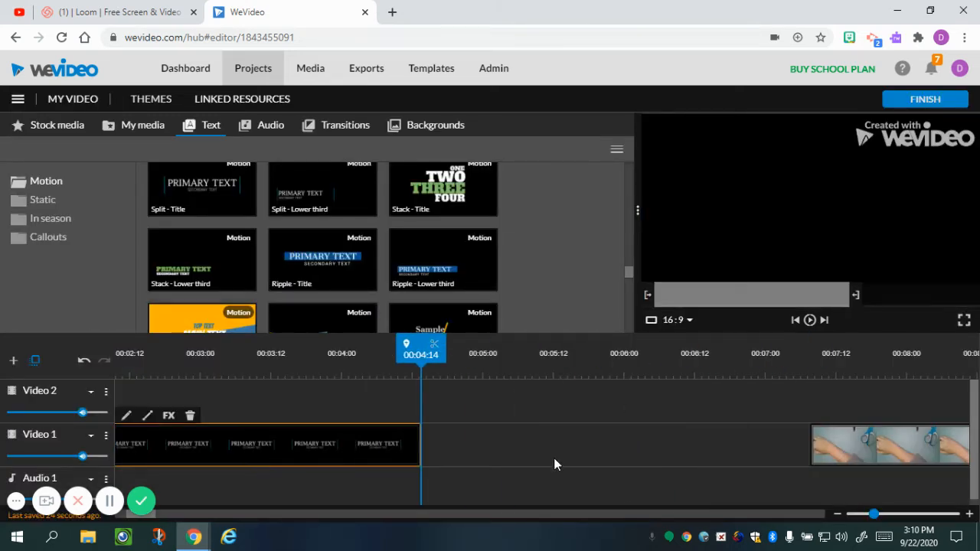
pyautogui.moveTo(805, 452); pyautogui.dragTo(437, 456)
pyautogui.click(795, 463)
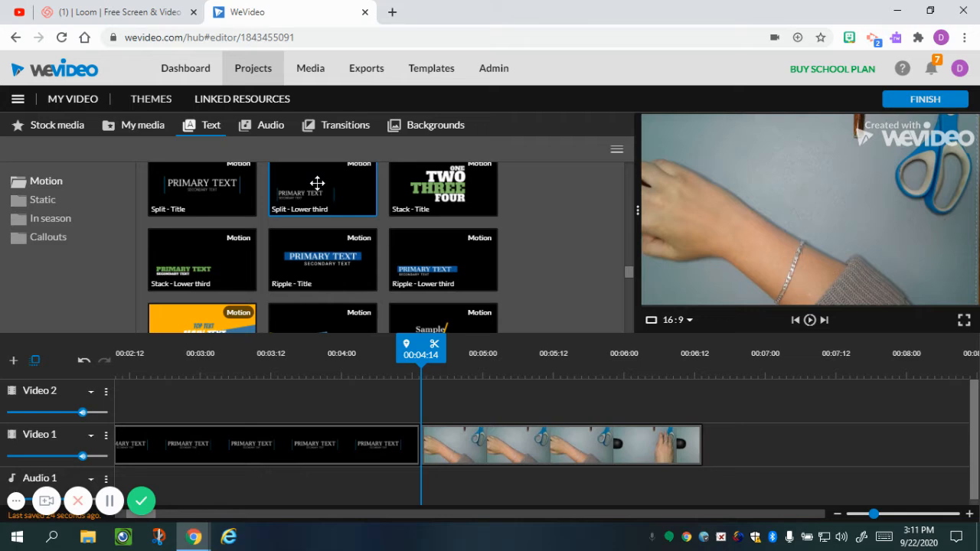
# Add the "Split - Lower third" motion text after the webcam clip on Video 1 and shorten it to 00:04:14.
pyautogui.moveTo(317, 183); pyautogui.dragTo(727, 459)
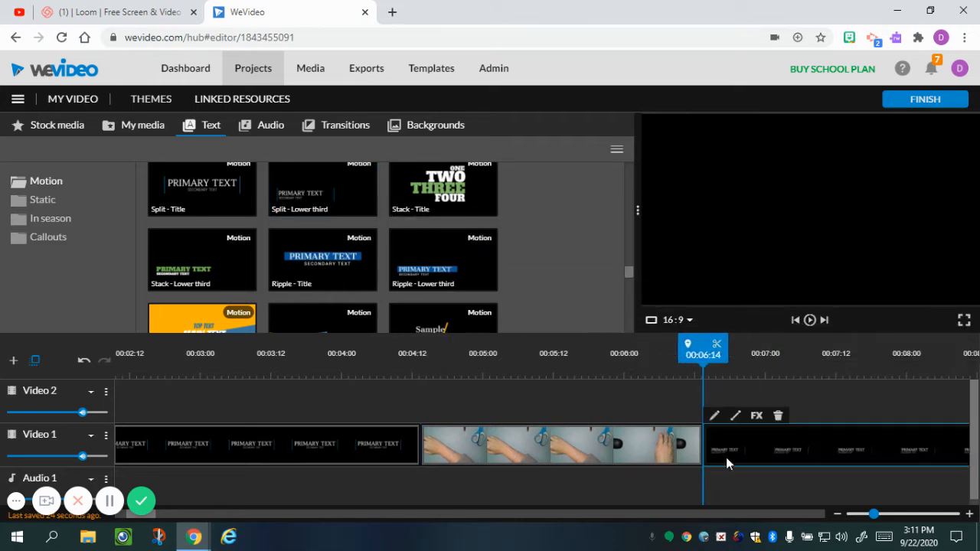
pyautogui.moveTo(149, 516); pyautogui.dragTo(175, 515)
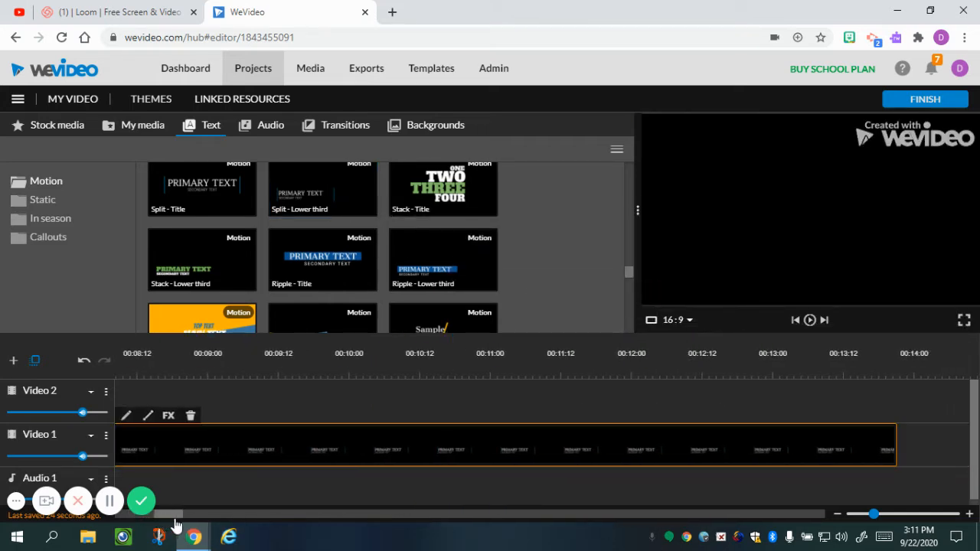
pyautogui.moveTo(875, 439); pyautogui.dragTo(486, 441)
pyautogui.moveTo(175, 516); pyautogui.dragTo(144, 515)
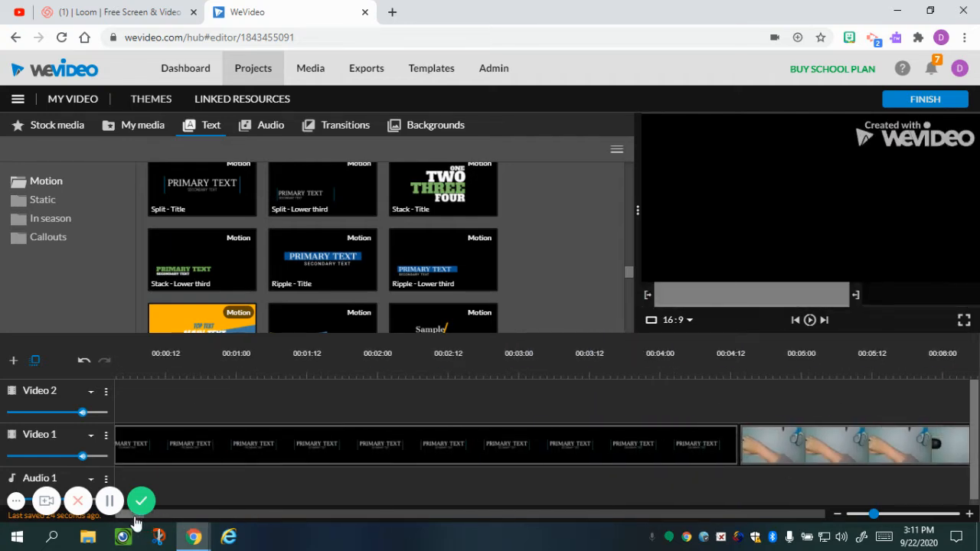
pyautogui.moveTo(126, 517); pyautogui.dragTo(142, 525)
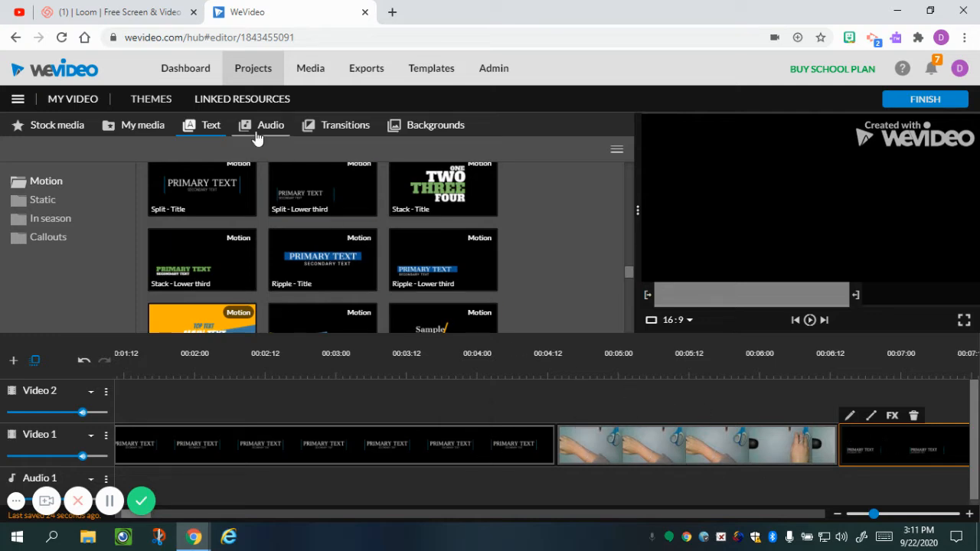
# Try to place the DirectionalWipe transition between the Split - Title clip and the webcam clip.
pyautogui.click(322, 130)
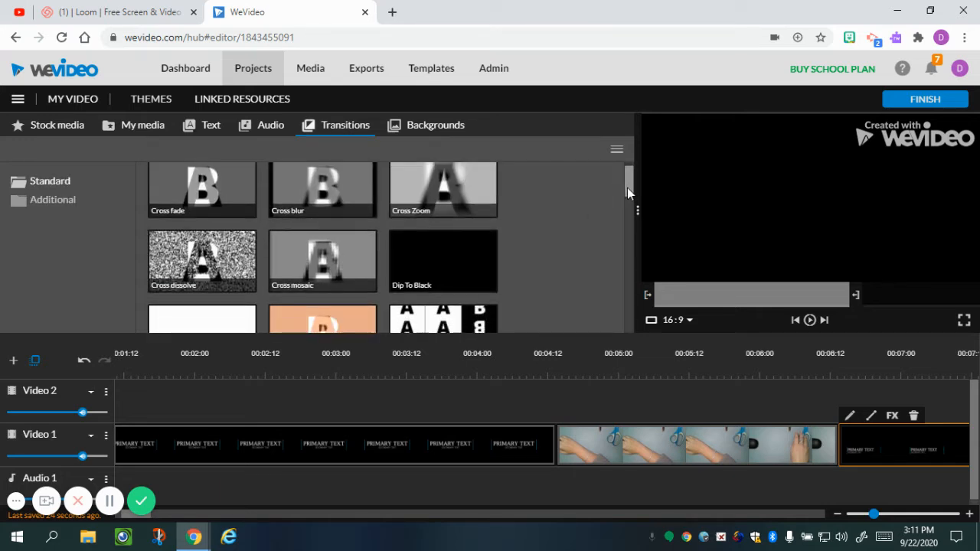
pyautogui.moveTo(627, 188); pyautogui.dragTo(626, 215)
pyautogui.moveTo(432, 260); pyautogui.dragTo(534, 446)
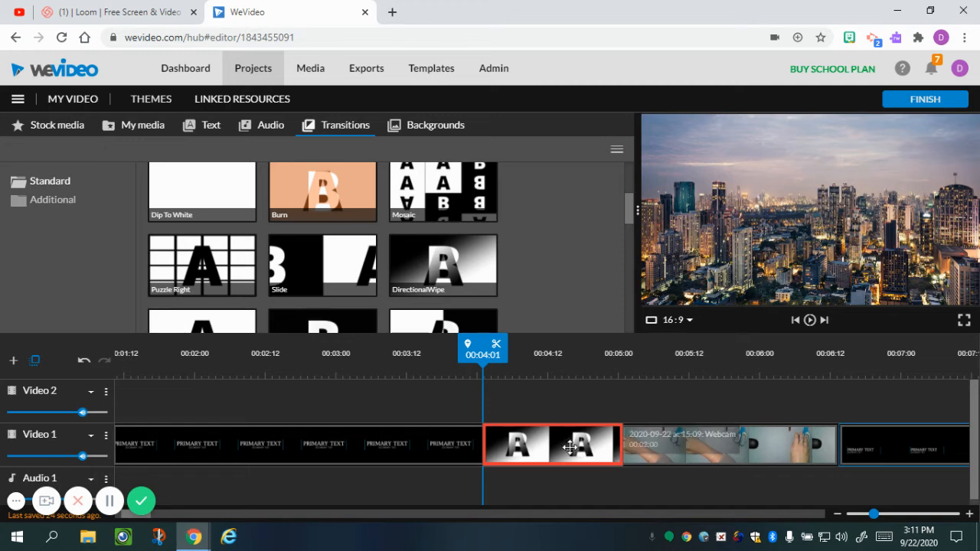
pyautogui.press('Delete')
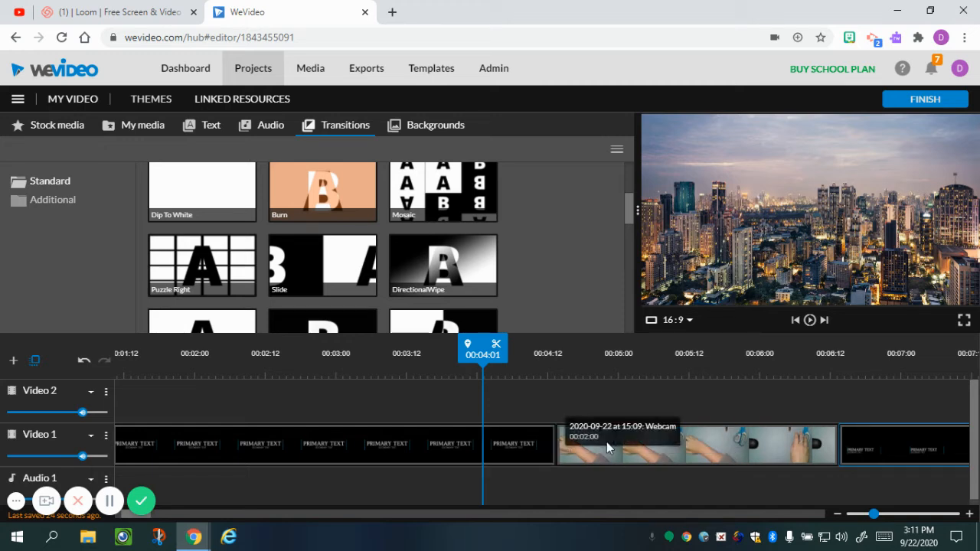
# Space the webcam and Split - Lower third clips apart on Video 1 and apply the DirectionalWipe transition at the webcam clip's start.
pyautogui.moveTo(304, 518); pyautogui.dragTo(165, 524)
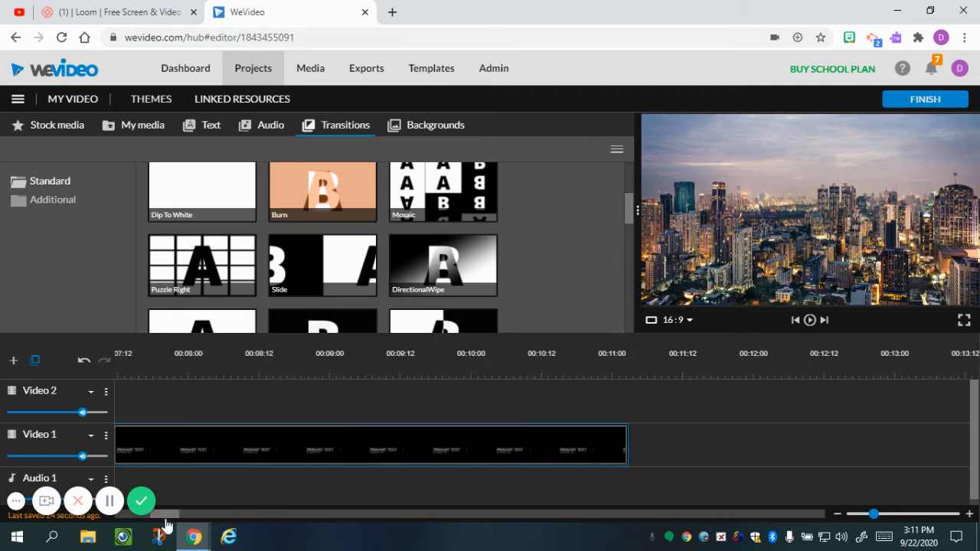
pyautogui.moveTo(227, 460); pyautogui.dragTo(294, 454)
pyautogui.moveTo(180, 521); pyautogui.dragTo(160, 520)
pyautogui.moveTo(221, 448); pyautogui.dragTo(253, 451)
pyautogui.moveTo(164, 520); pyautogui.dragTo(159, 521)
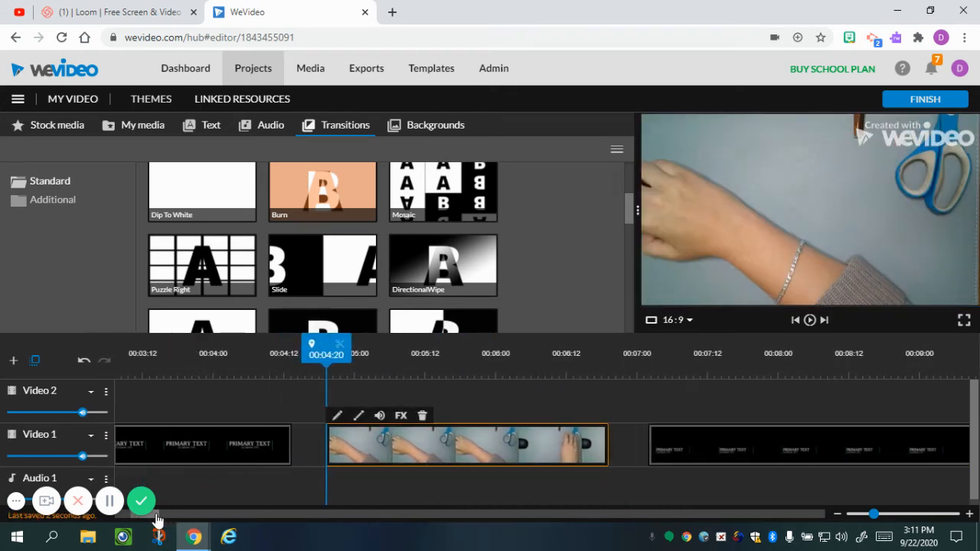
pyautogui.moveTo(443, 277); pyautogui.dragTo(365, 447)
pyautogui.moveTo(471, 260); pyautogui.dragTo(625, 460)
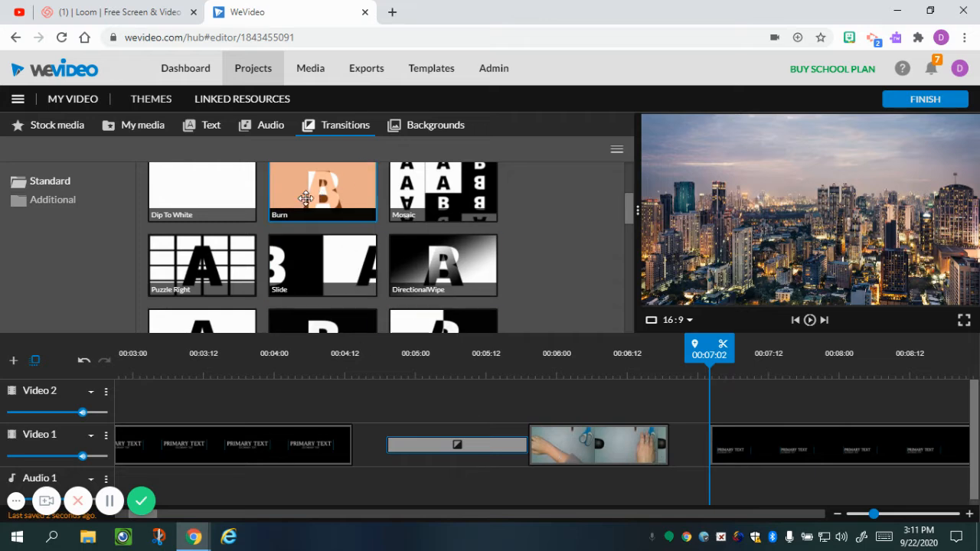
# Delete the DirectionalWipe transition and close the gaps around the webcam clip on Video 1.
pyautogui.click(455, 446)
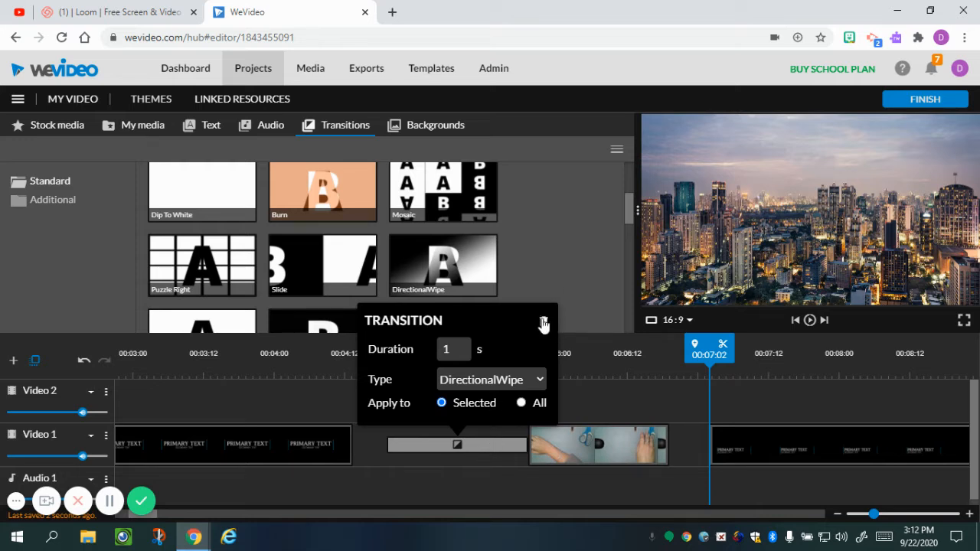
pyautogui.click(543, 323)
pyautogui.moveTo(429, 463); pyautogui.dragTo(395, 463)
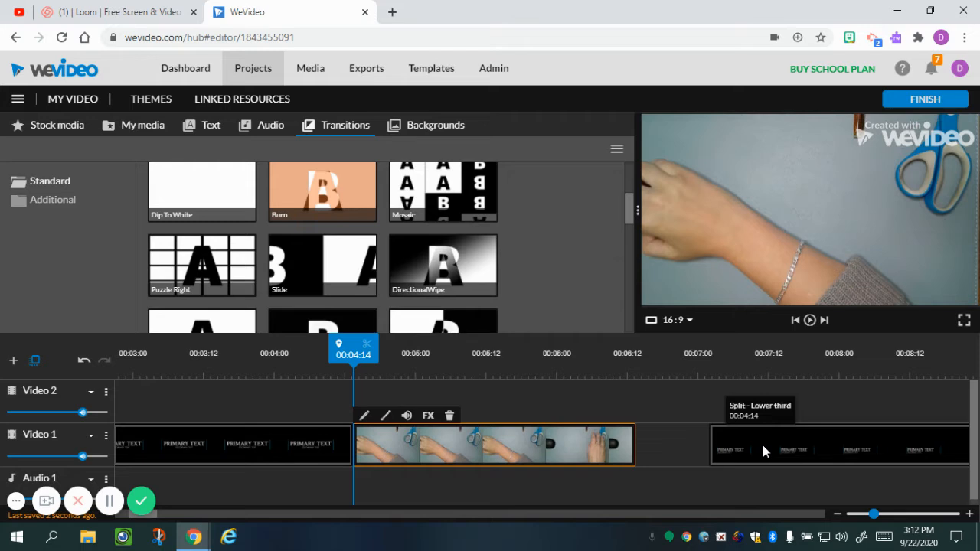
pyautogui.moveTo(763, 448); pyautogui.dragTo(688, 446)
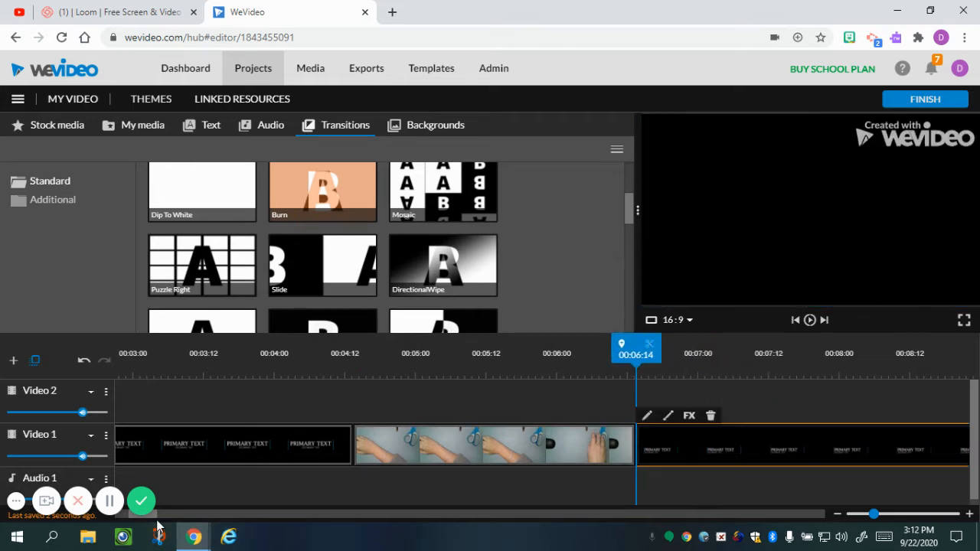
# Lower the volume of the Video 1 track holding the webcam clip to its minimum.
pyautogui.moveTo(157, 516); pyautogui.dragTo(141, 518)
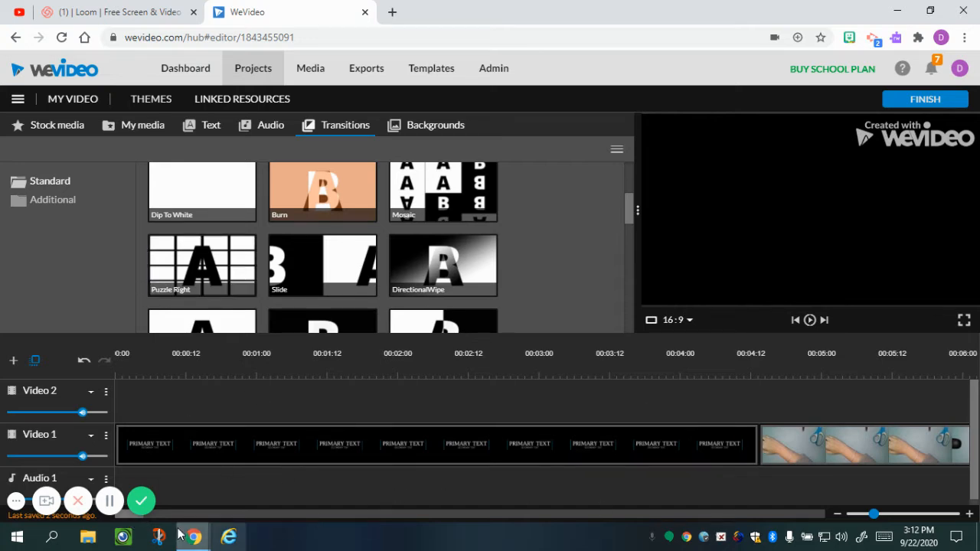
pyautogui.moveTo(128, 520); pyautogui.dragTo(140, 518)
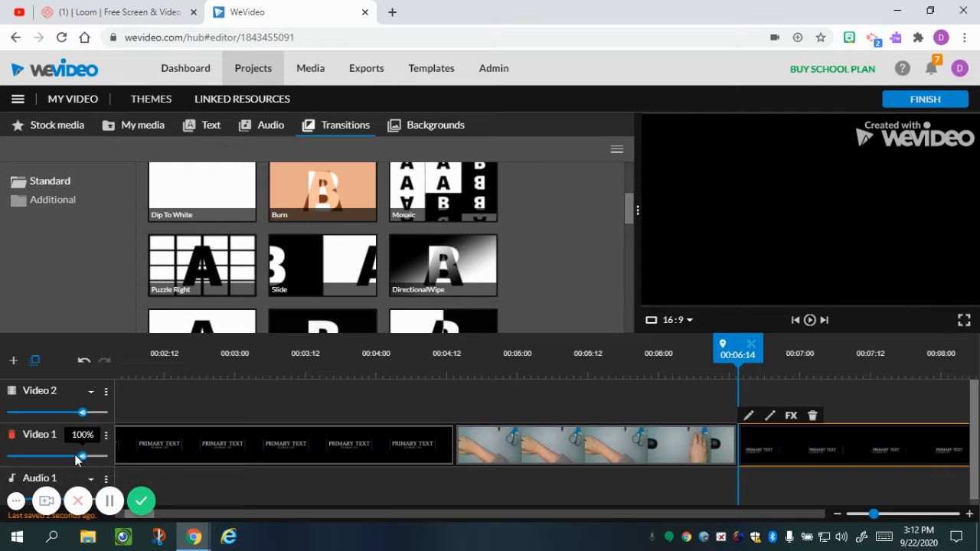
pyautogui.click(518, 455)
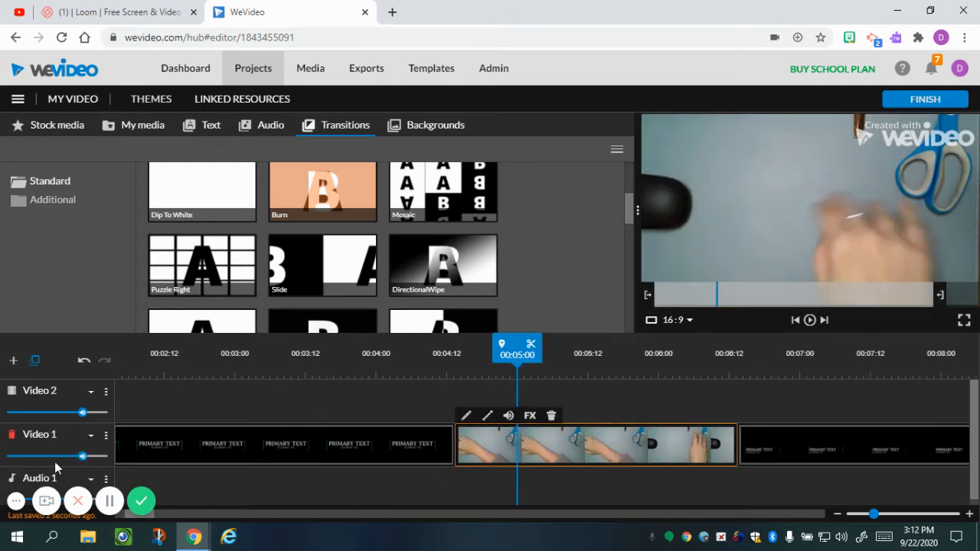
pyautogui.moveTo(82, 455); pyautogui.dragTo(6, 455)
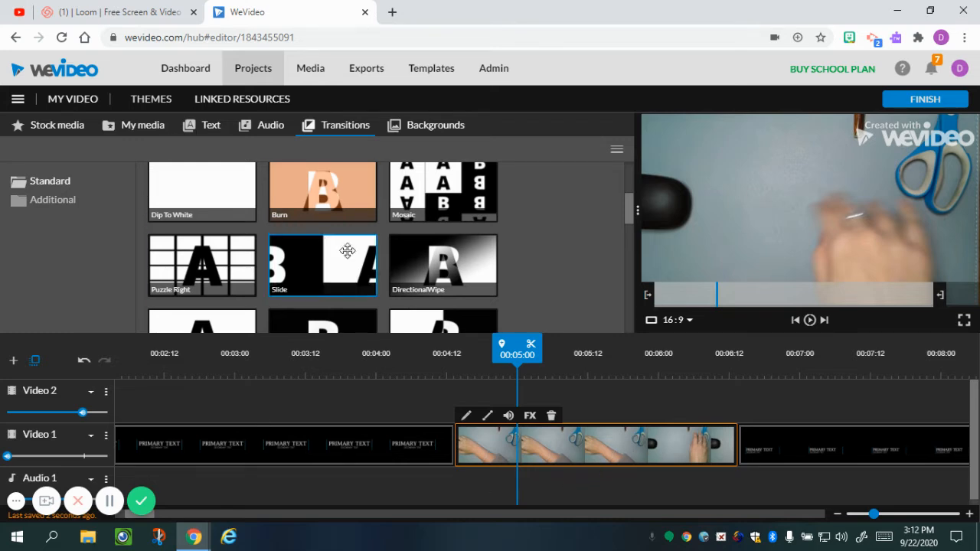
# Place the playhead at the webcam clip's start, 00:04:14, and record and save a voice narration about 4 seconds long.
pyautogui.moveTo(517, 349); pyautogui.dragTo(454, 356)
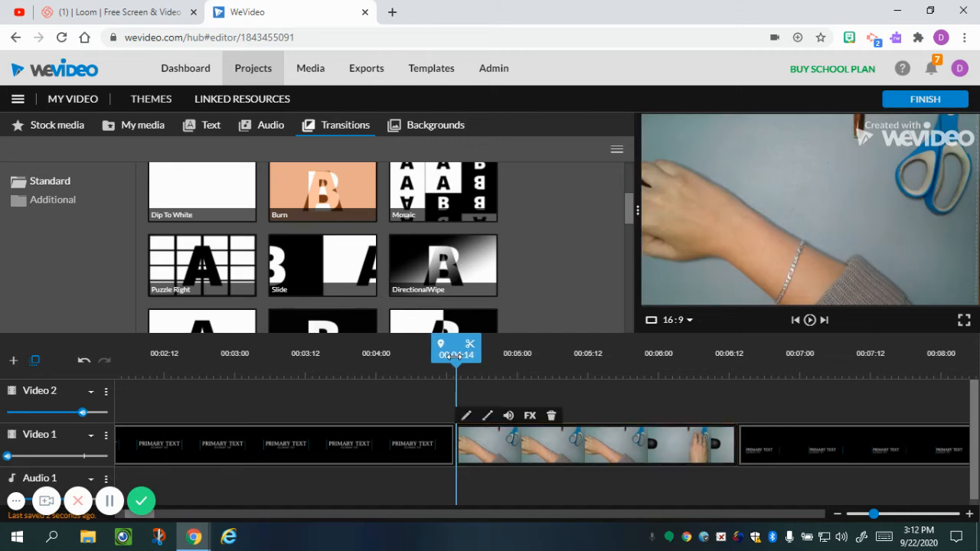
pyautogui.click(151, 125)
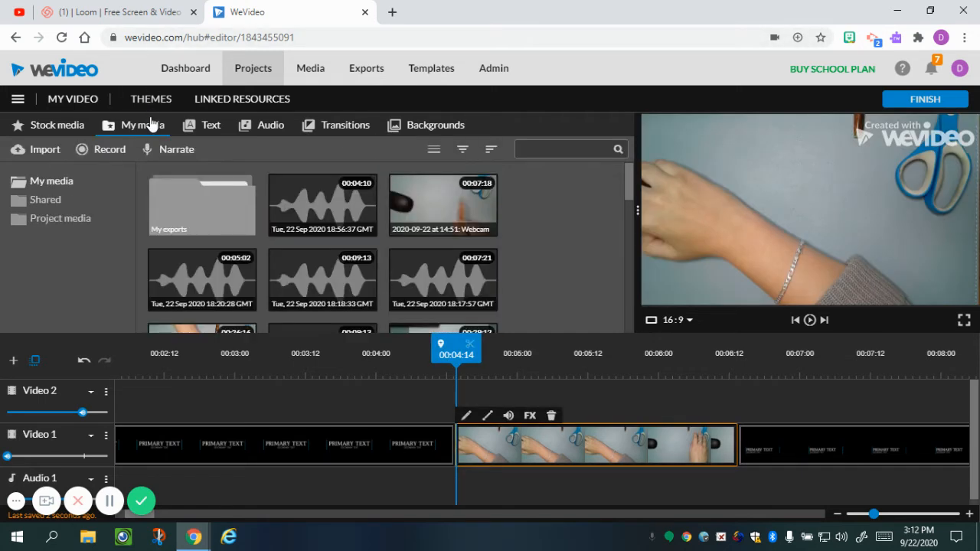
pyautogui.click(178, 149)
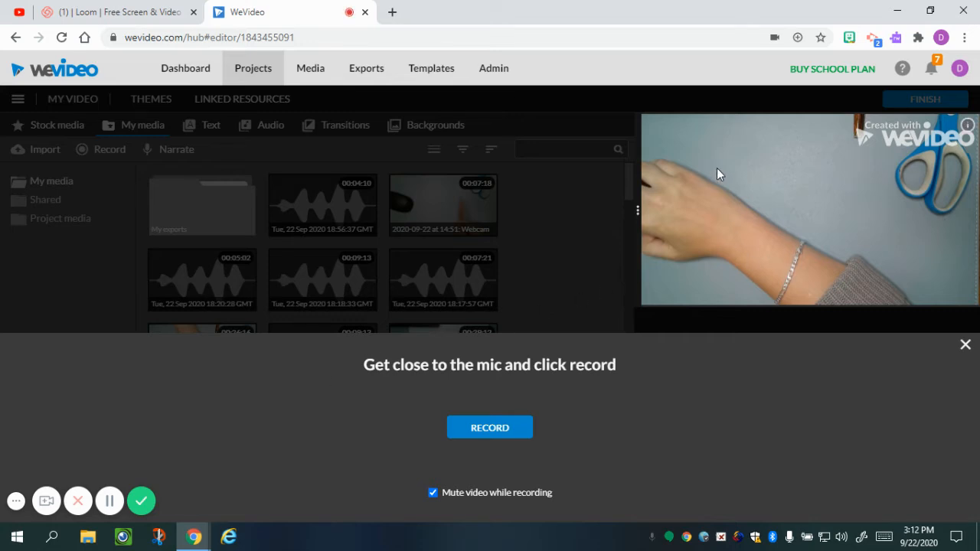
pyautogui.click(469, 433)
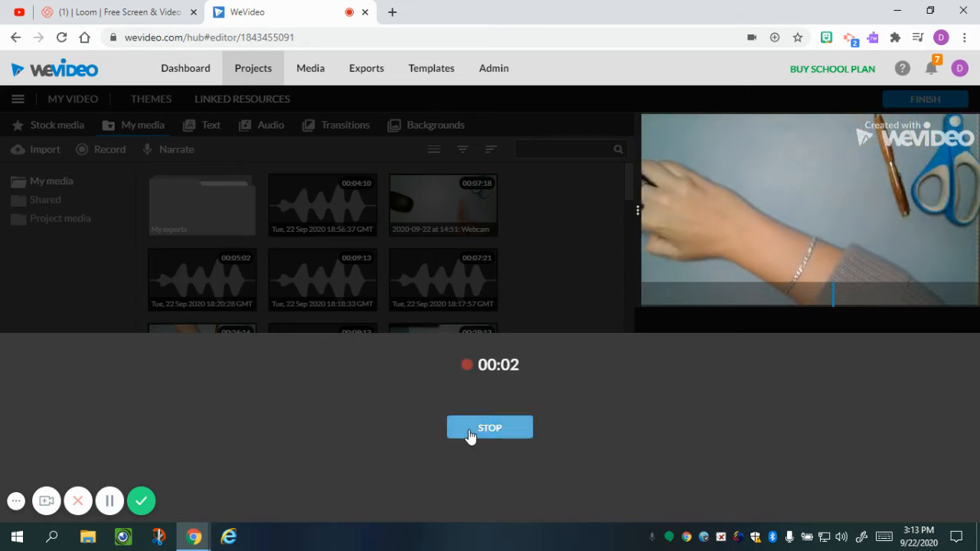
pyautogui.click(502, 430)
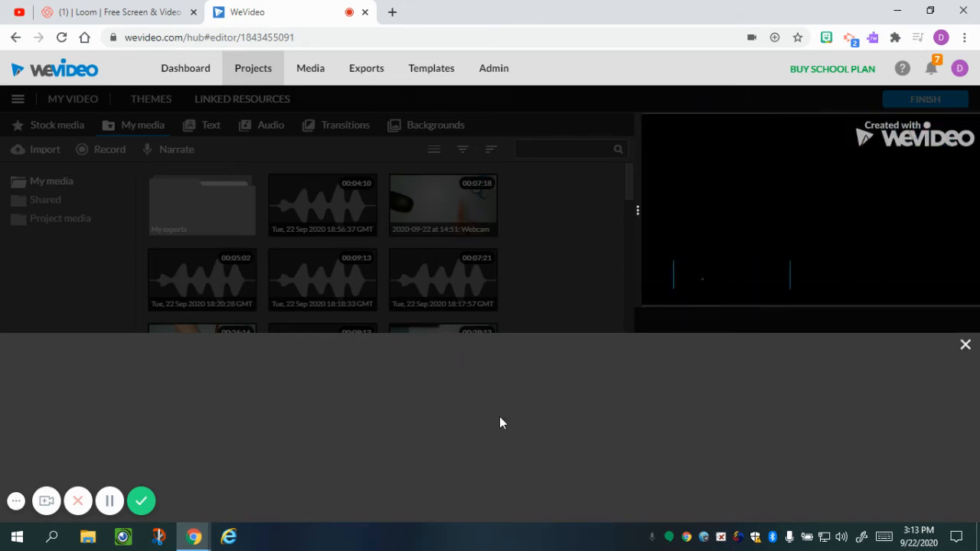
pyautogui.click(638, 490)
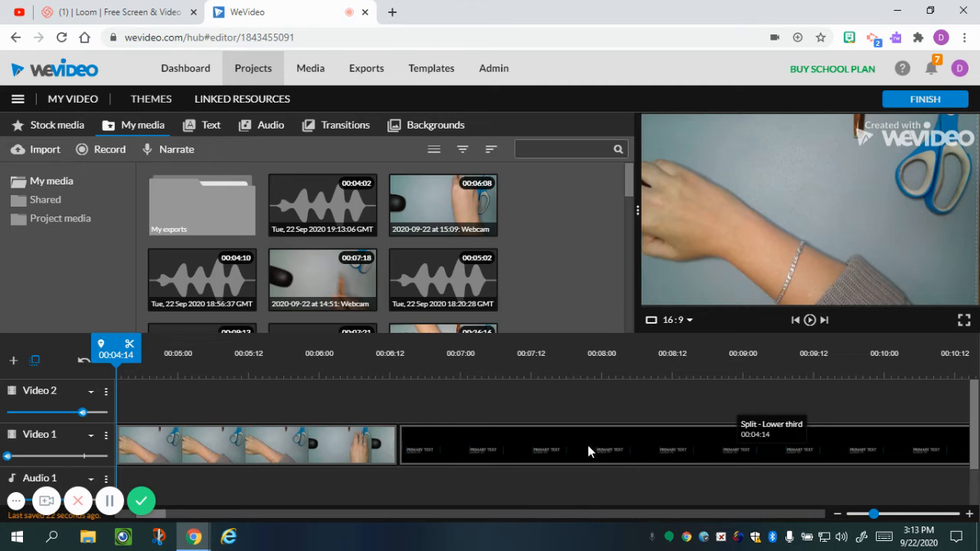
# Move the new narration clip on Voiceover 1 earlier to start at 00:03:22.
pyautogui.moveTo(973, 415); pyautogui.dragTo(974, 458)
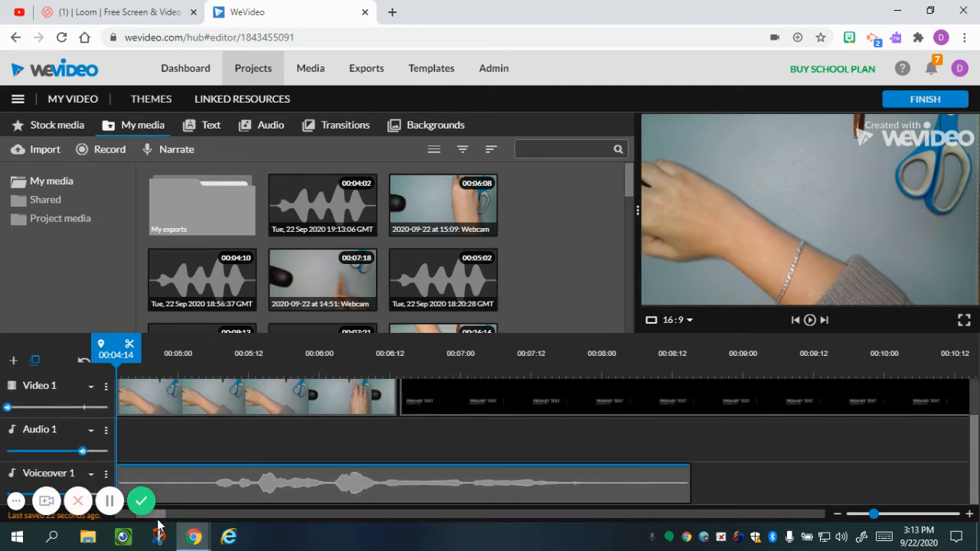
pyautogui.moveTo(158, 518); pyautogui.dragTo(150, 522)
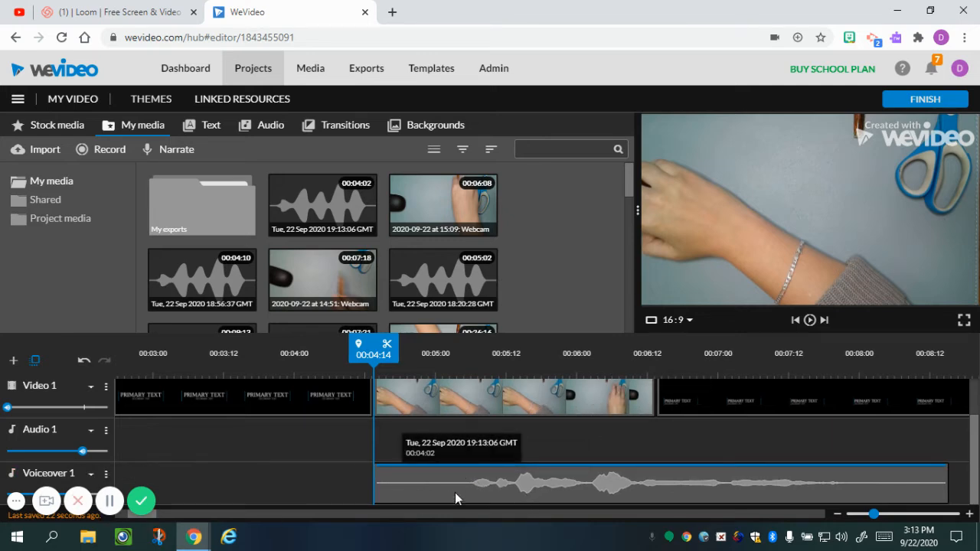
pyautogui.moveTo(552, 491); pyautogui.dragTo(452, 485)
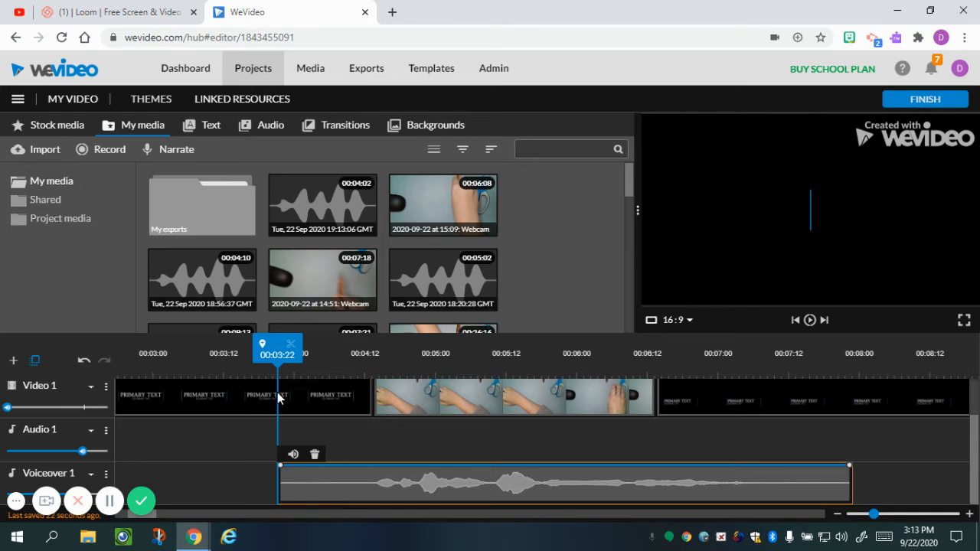
# Split the voiceover clip at 00:04:13 and delete the silent opening piece.
pyautogui.moveTo(277, 354); pyautogui.dragTo(370, 355)
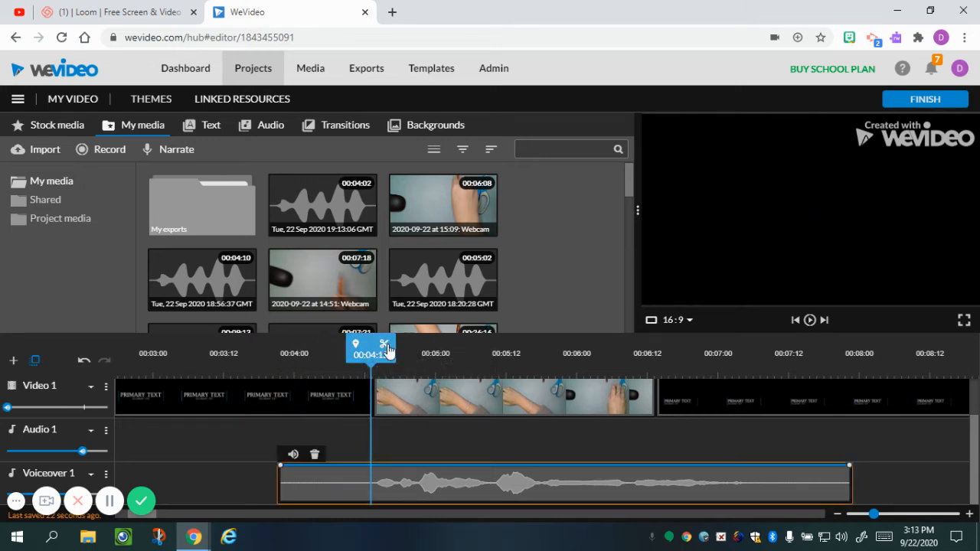
pyautogui.click(387, 349)
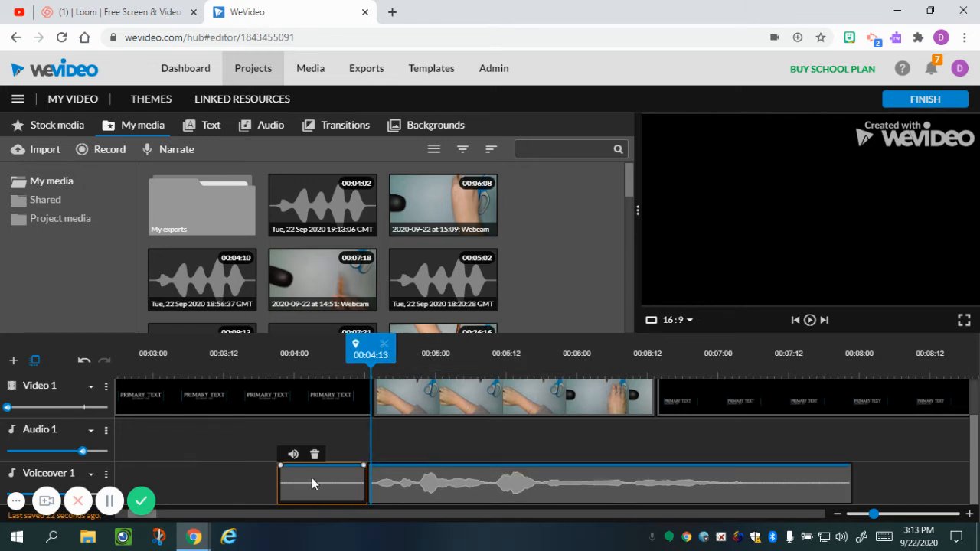
pyautogui.press('Delete')
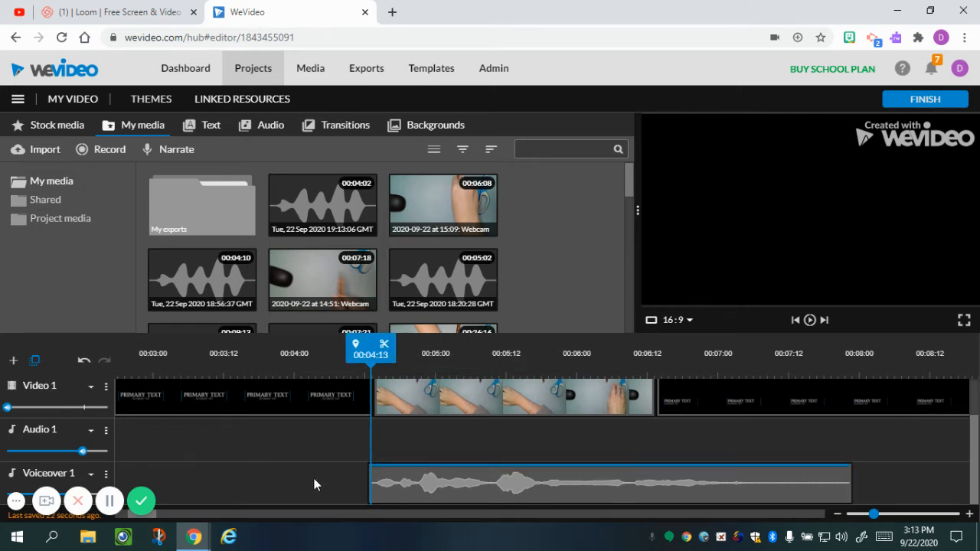
# Split the voiceover clip just after 00:07:00 and delete the piece at its end.
pyautogui.moveTo(383, 357); pyautogui.dragTo(737, 360)
pyautogui.click(745, 344)
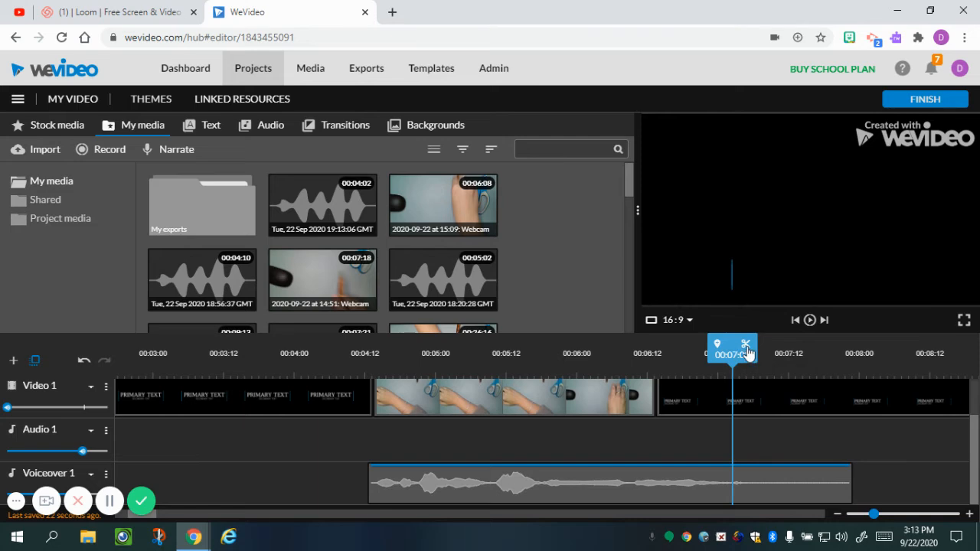
pyautogui.click(774, 473)
pyautogui.press('Delete')
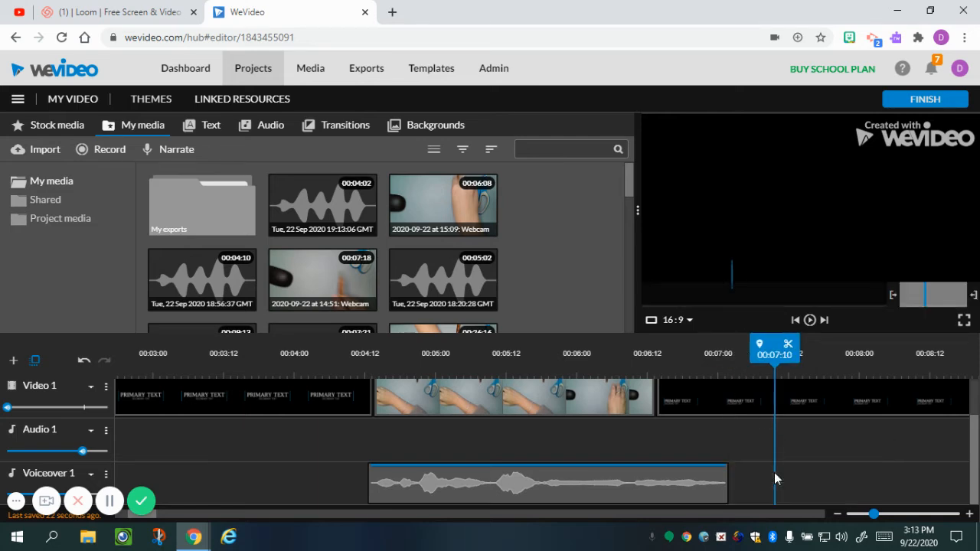
# Play the project from 00:04:11, just before the webcam clip, to review the narration against the video.
pyautogui.click(348, 419)
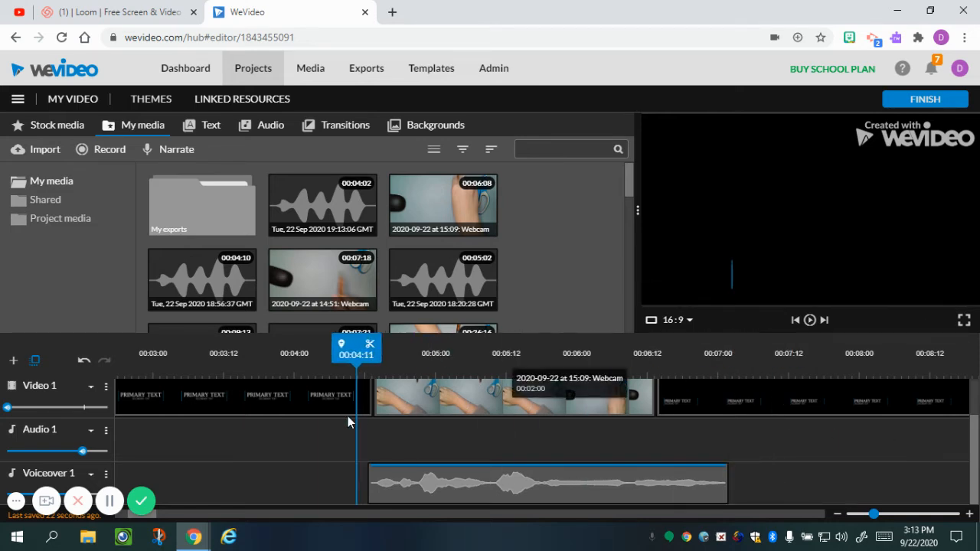
pyautogui.click(809, 321)
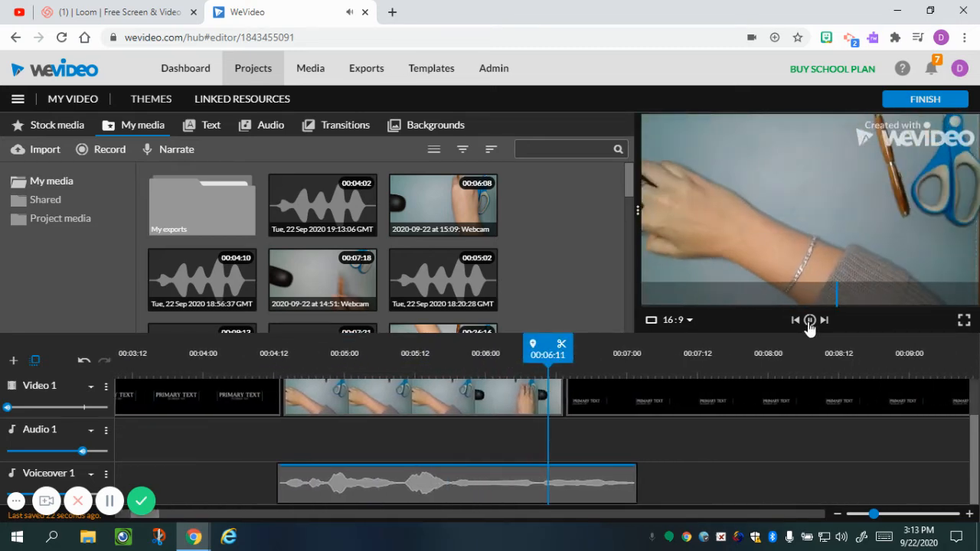
# Stop the review playback and return the playhead to 00:04:11, just before the webcam clip.
pyautogui.click(809, 322)
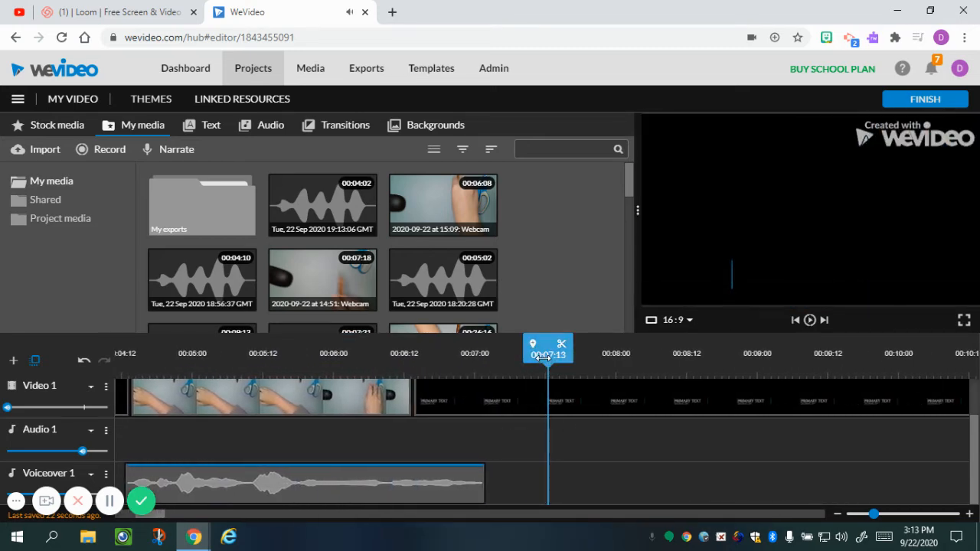
pyautogui.click(233, 409)
pyautogui.click(156, 412)
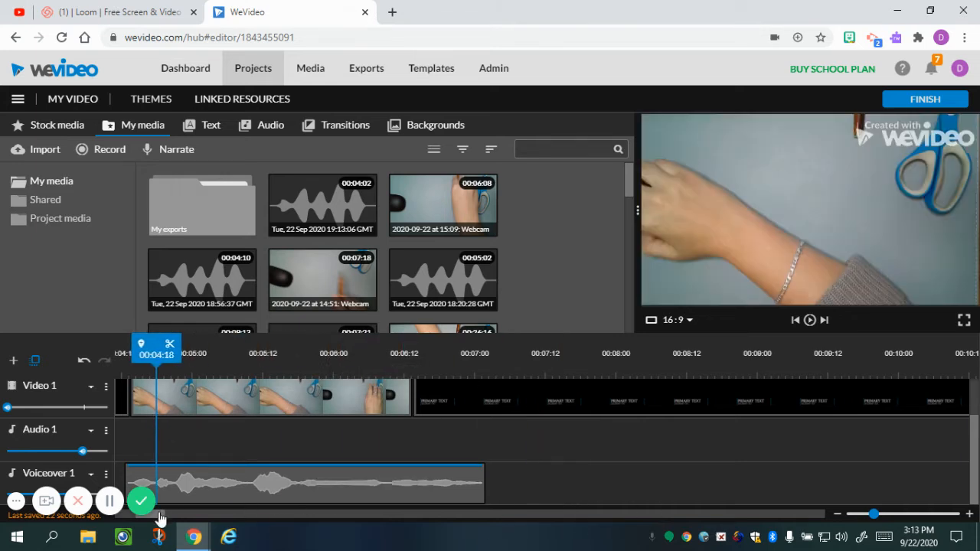
pyautogui.moveTo(158, 514); pyautogui.dragTo(143, 514)
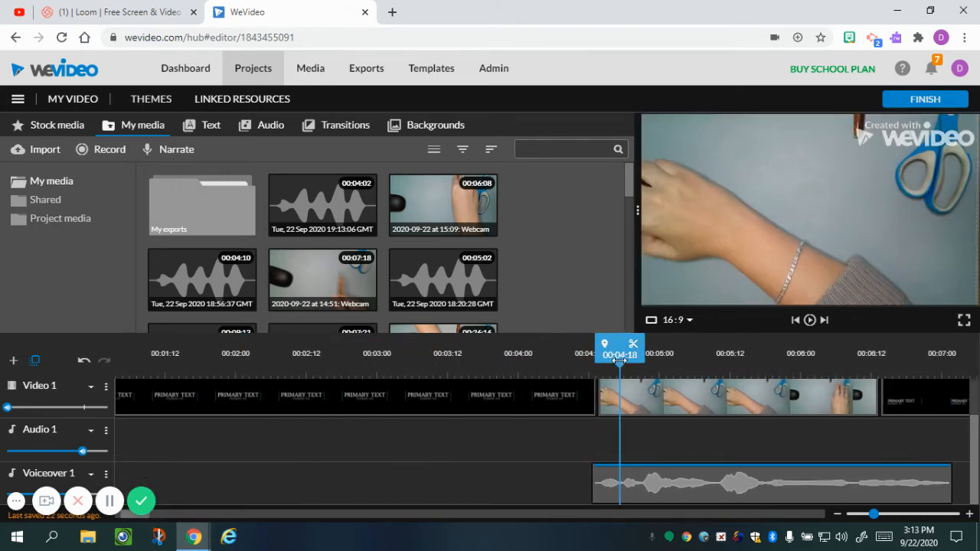
pyautogui.moveTo(619, 360); pyautogui.dragTo(583, 357)
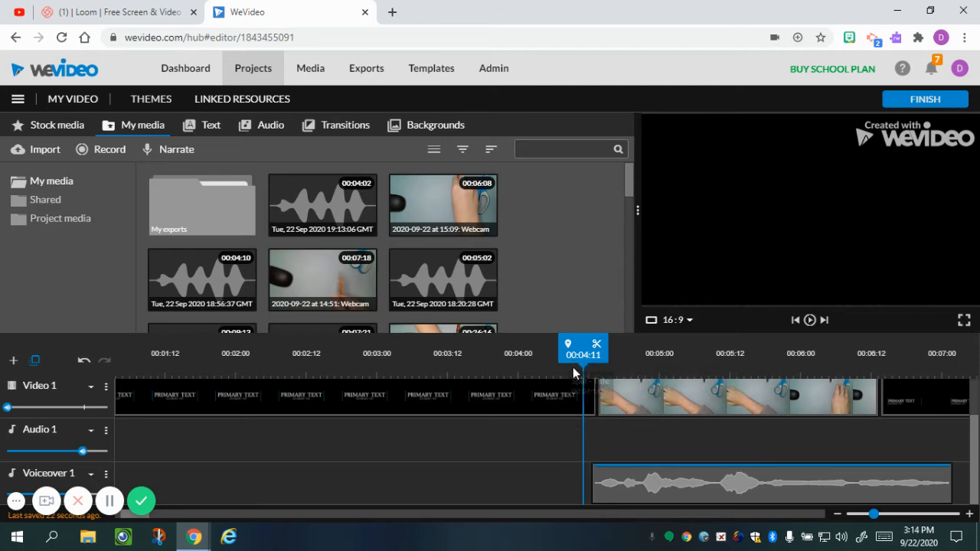
# Add the free music track Inspiration - Mega Music to Audio 1, starting at 00:00:00.
pyautogui.moveTo(583, 348); pyautogui.dragTo(115, 391)
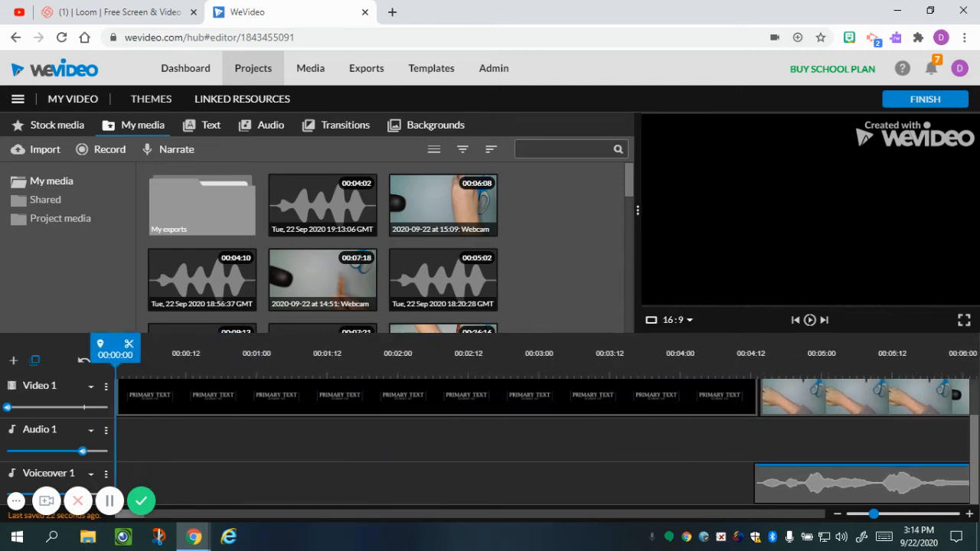
pyautogui.click(249, 130)
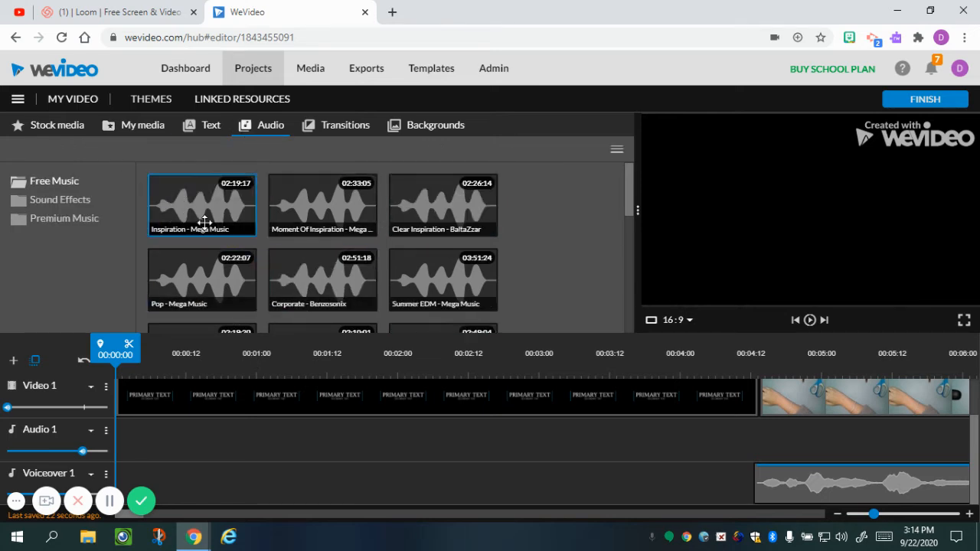
pyautogui.moveTo(192, 211); pyautogui.dragTo(134, 457)
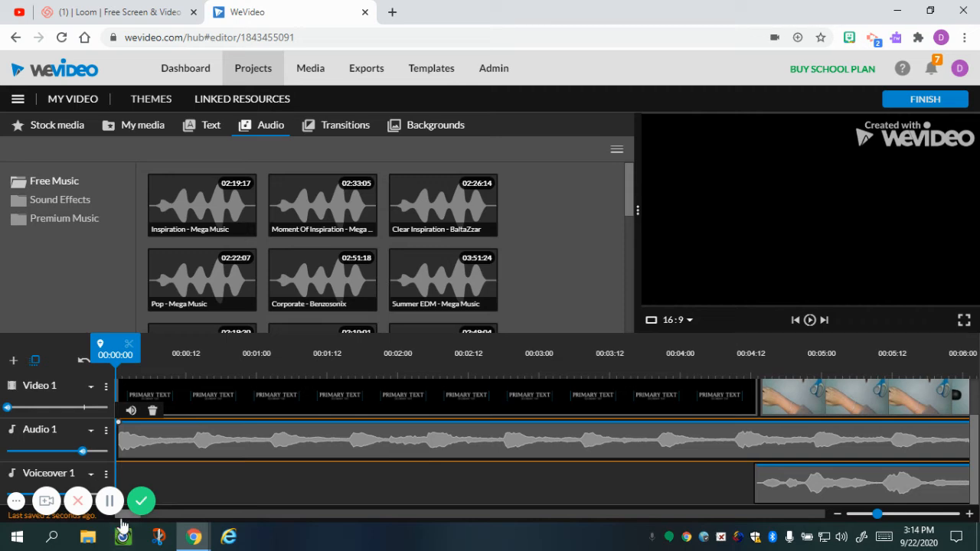
# Split the music on Audio 1 at the end of the closing title, about 00:11:03, and delete the excess after it.
pyautogui.hscroll(8, 121, 524)
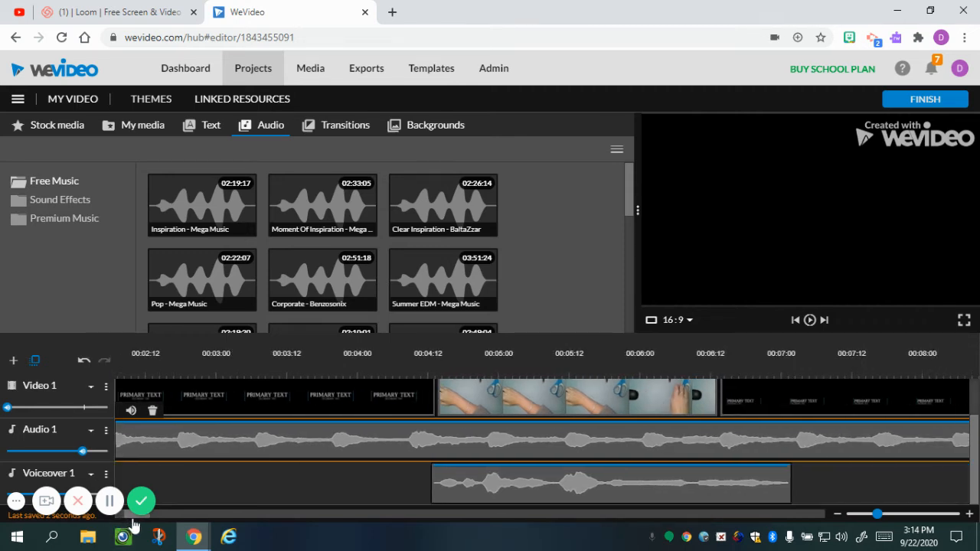
pyautogui.moveTo(140, 521); pyautogui.dragTo(161, 528)
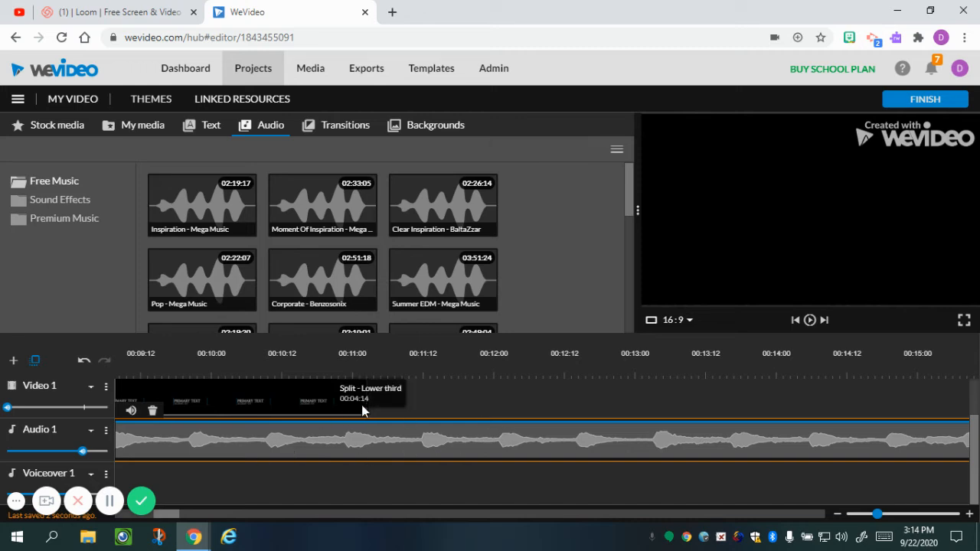
pyautogui.click(371, 370)
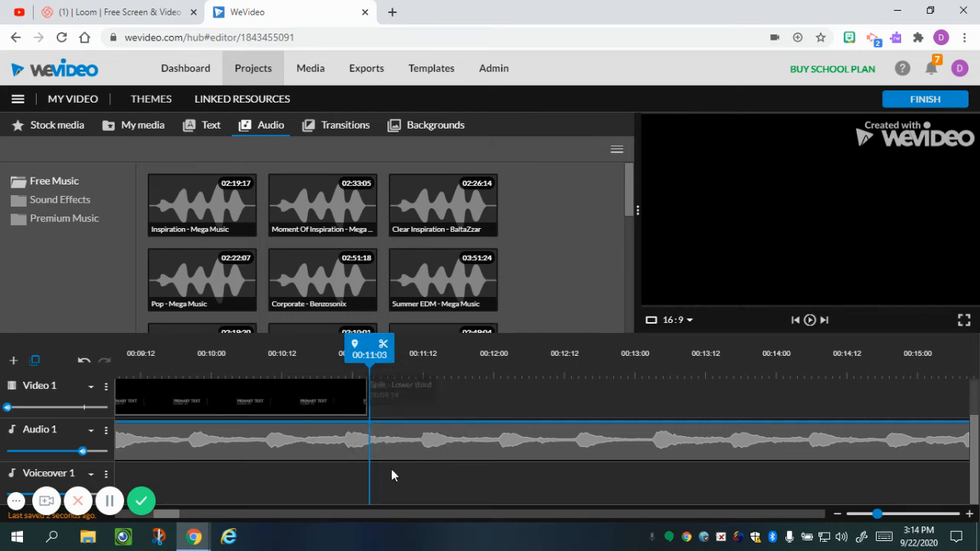
pyautogui.click(398, 437)
pyautogui.moveTo(408, 352); pyautogui.dragTo(379, 352)
pyautogui.click(383, 349)
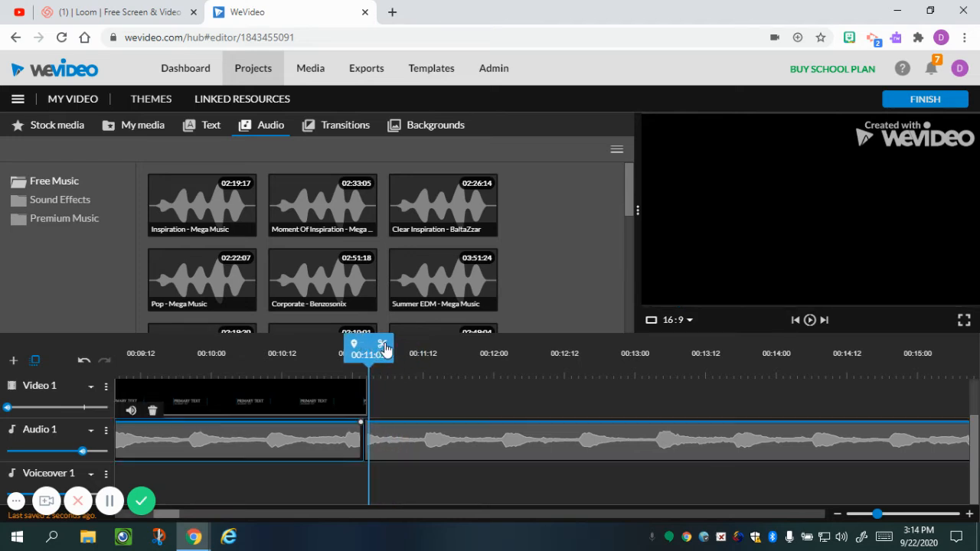
pyautogui.click(402, 446)
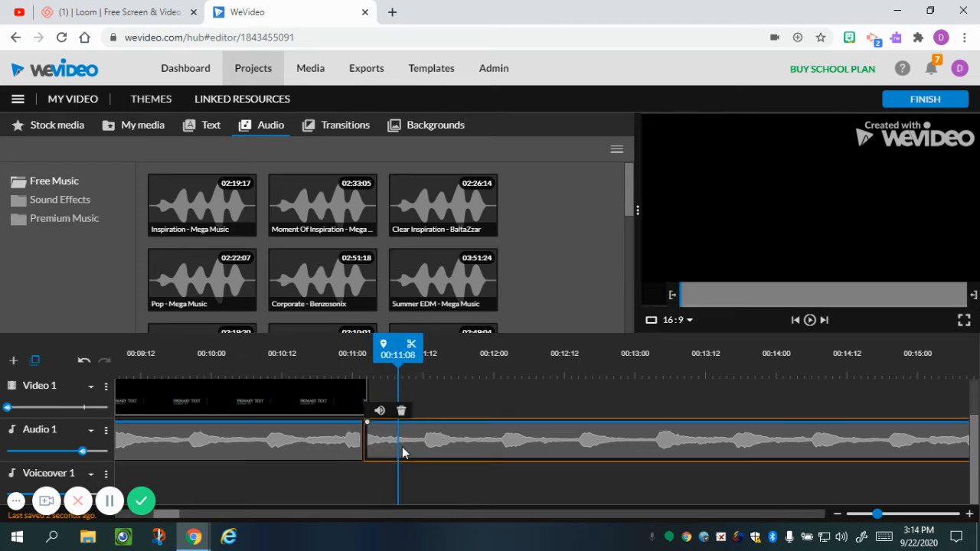
pyautogui.press('Delete')
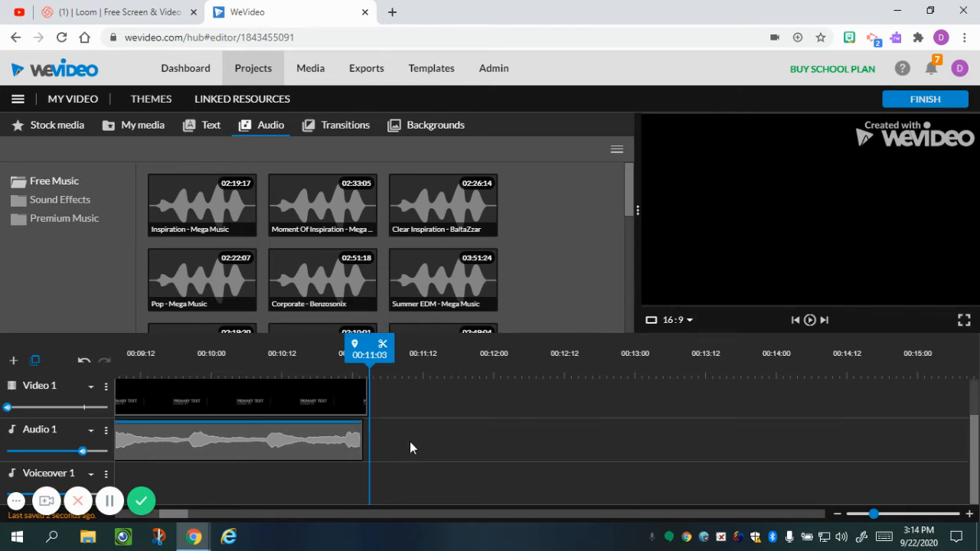
# Split the Audio 1 music at about 00:04:12, where the voiceover begins.
pyautogui.moveTo(355, 349)
pyautogui.mouseDown()
pyautogui.moveTo(75, 389)
pyautogui.moveTo(310, 456)
pyautogui.moveTo(737, 528)
pyautogui.moveTo(543, 545)
pyautogui.mouseUp()
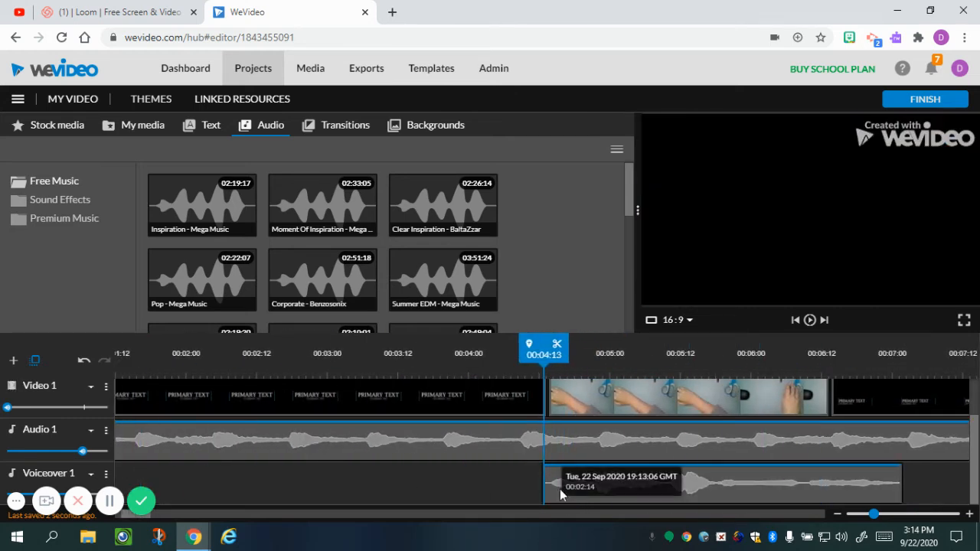
pyautogui.click(477, 449)
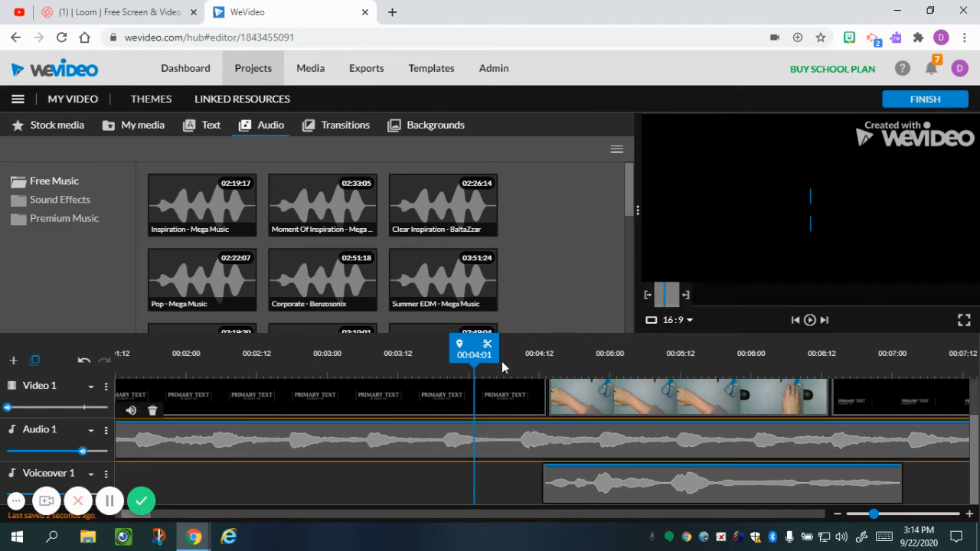
pyautogui.moveTo(475, 354)
pyautogui.mouseDown()
pyautogui.moveTo(546, 359)
pyautogui.moveTo(541, 370)
pyautogui.mouseUp()
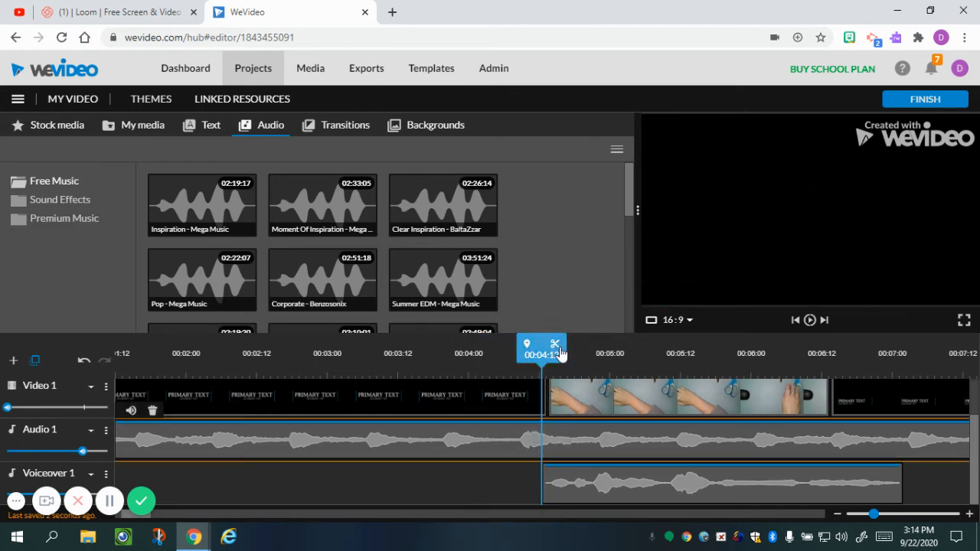
pyautogui.click(556, 346)
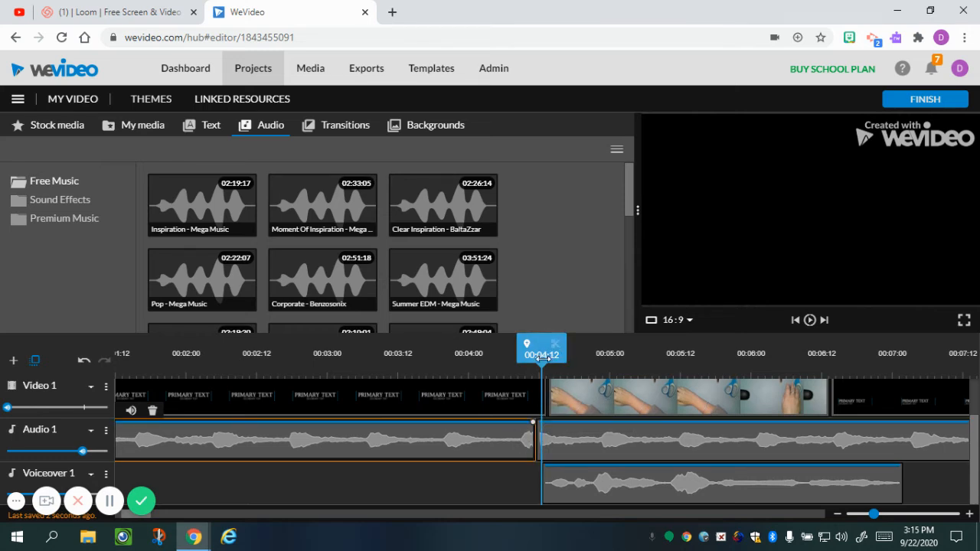
# Split the Audio 1 music again at 00:07:02, where the voiceover ends.
pyautogui.moveTo(551, 357); pyautogui.dragTo(904, 386)
pyautogui.click(874, 444)
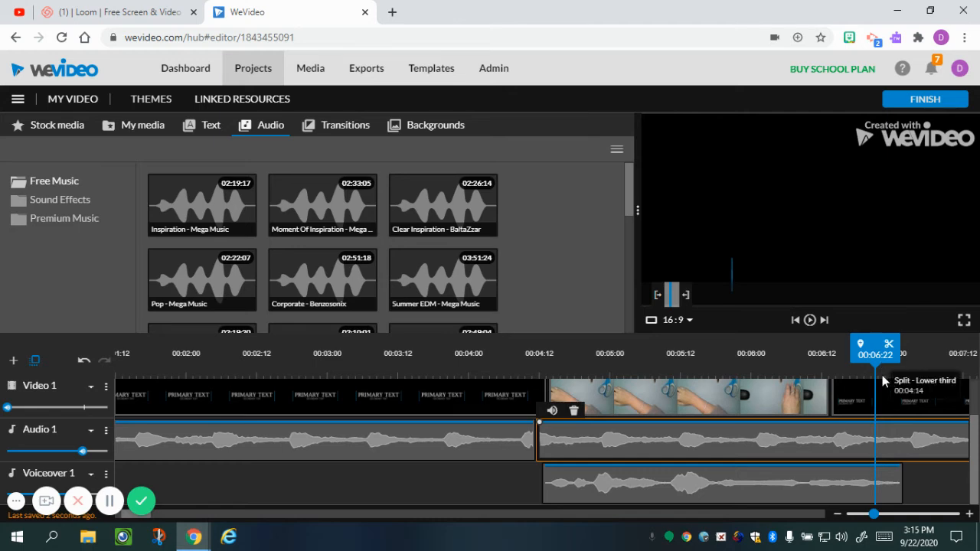
pyautogui.moveTo(873, 357); pyautogui.dragTo(903, 357)
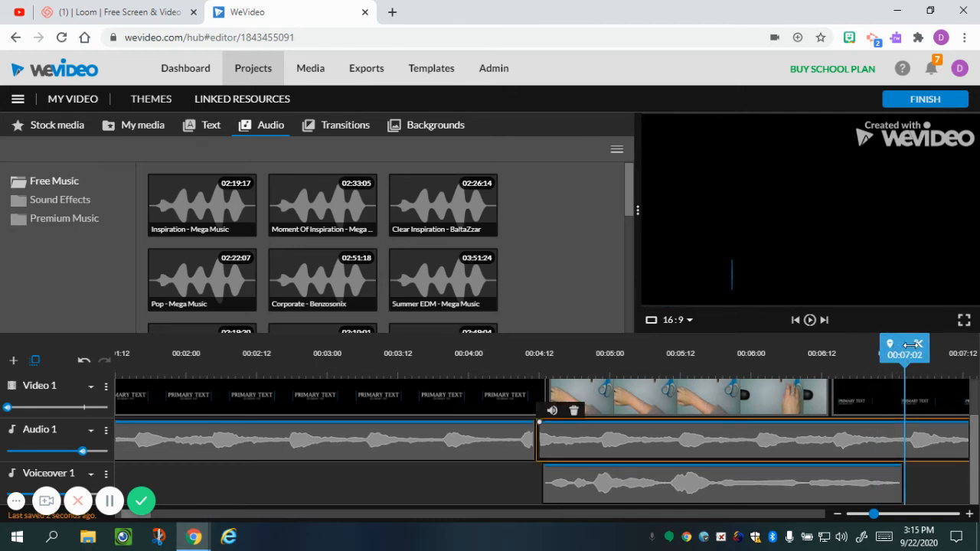
pyautogui.click(919, 351)
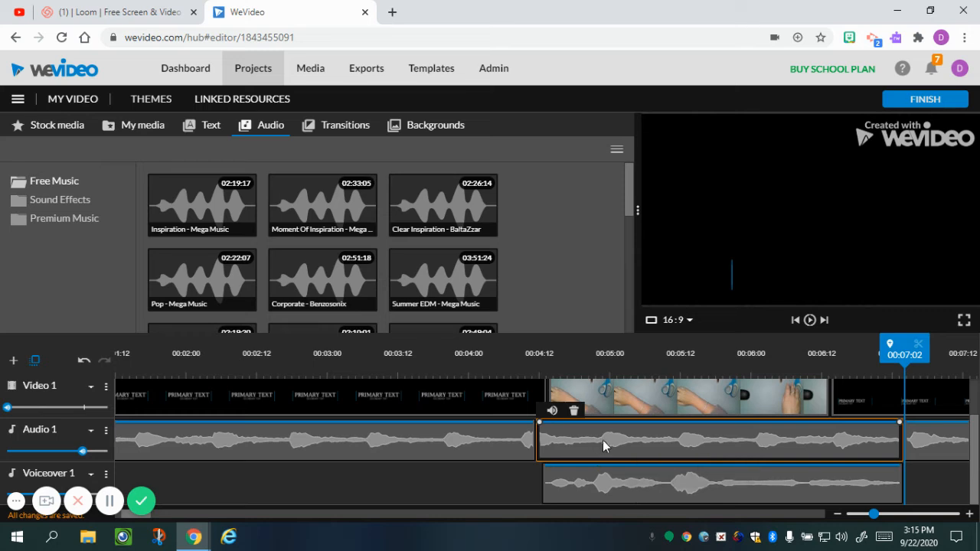
# Lower the volume of the middle music segment above the voiceover to a quiet background level.
pyautogui.click(551, 416)
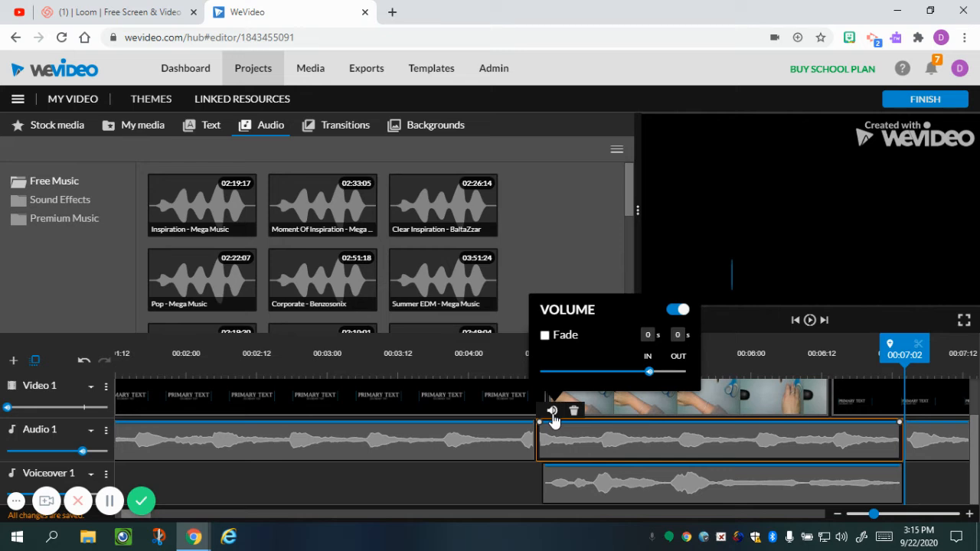
pyautogui.moveTo(649, 373); pyautogui.dragTo(558, 393)
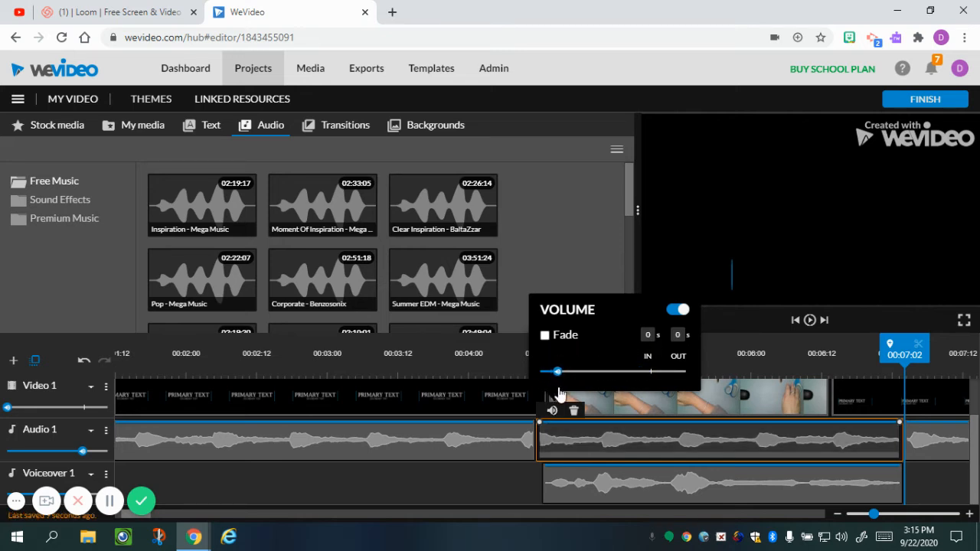
pyautogui.click(498, 490)
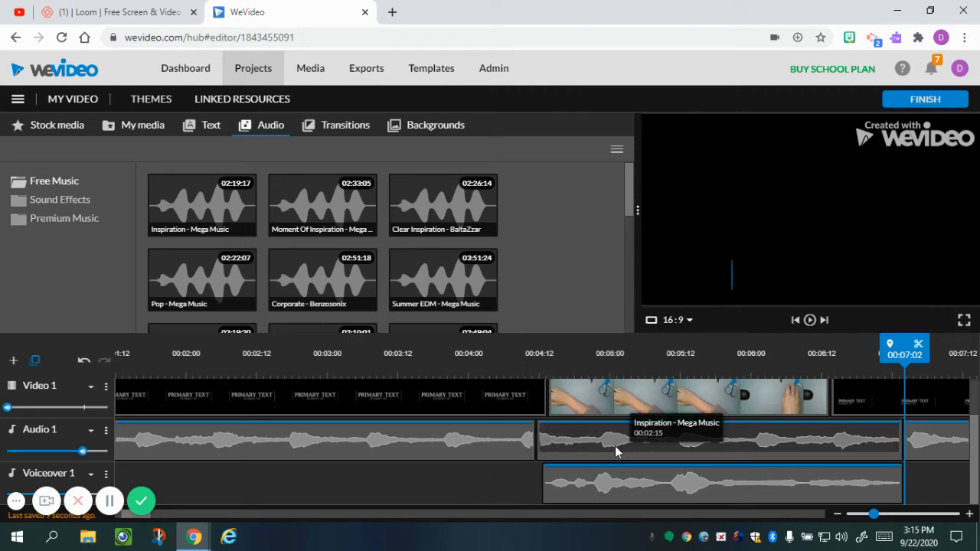
pyautogui.click(588, 490)
# Enable a fade with a 1-second fade-out on the opening music segment and raise the fade's end point slightly above 0% volume.
pyautogui.click(502, 439)
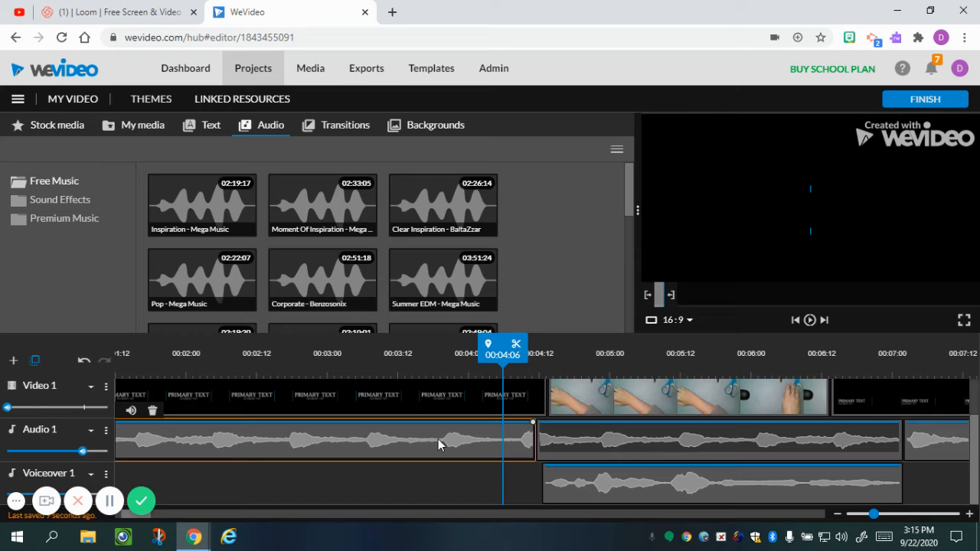
pyautogui.click(129, 413)
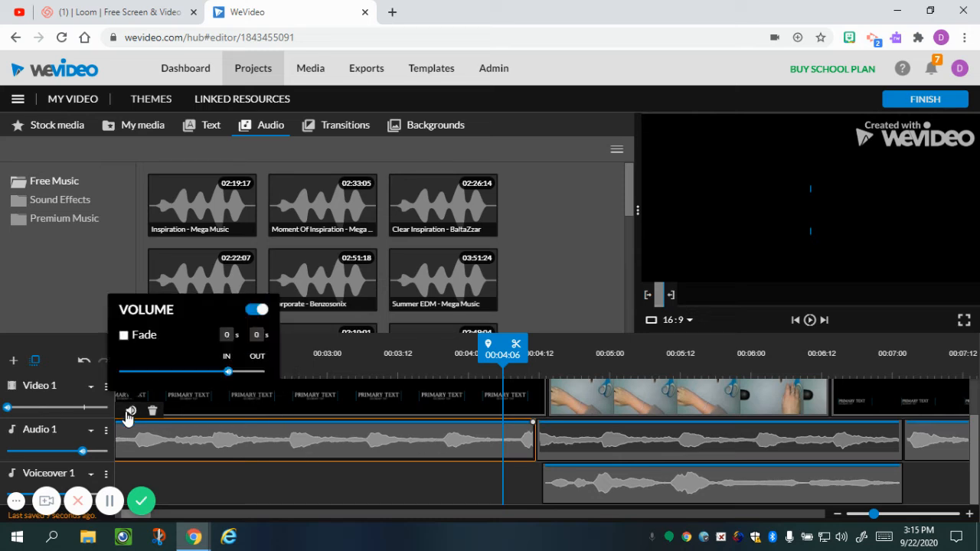
pyautogui.click(124, 336)
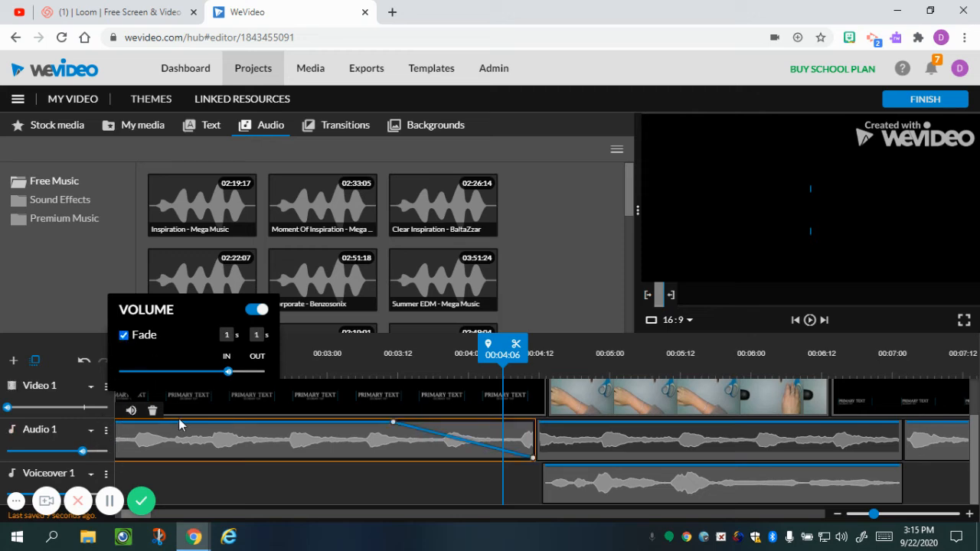
pyautogui.click(223, 342)
pyautogui.click(303, 492)
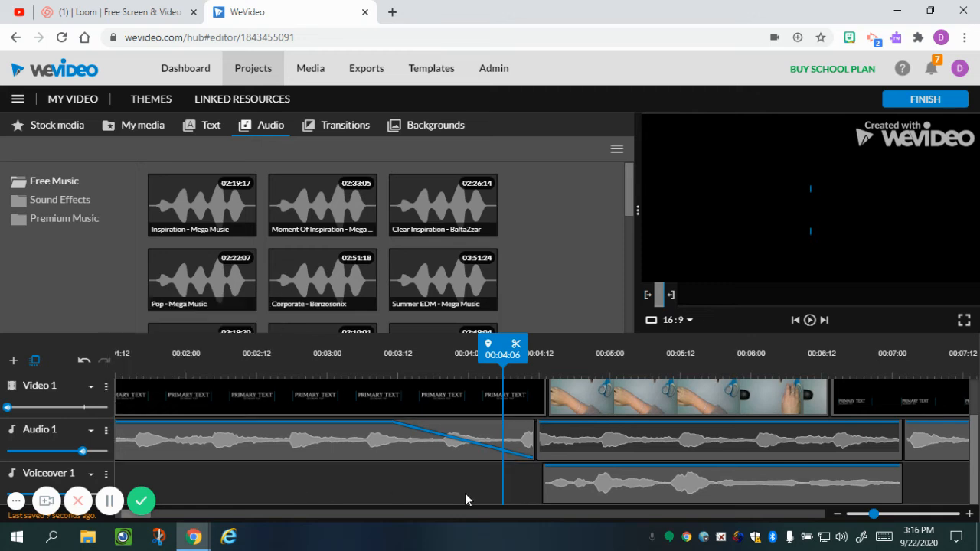
pyautogui.click(520, 459)
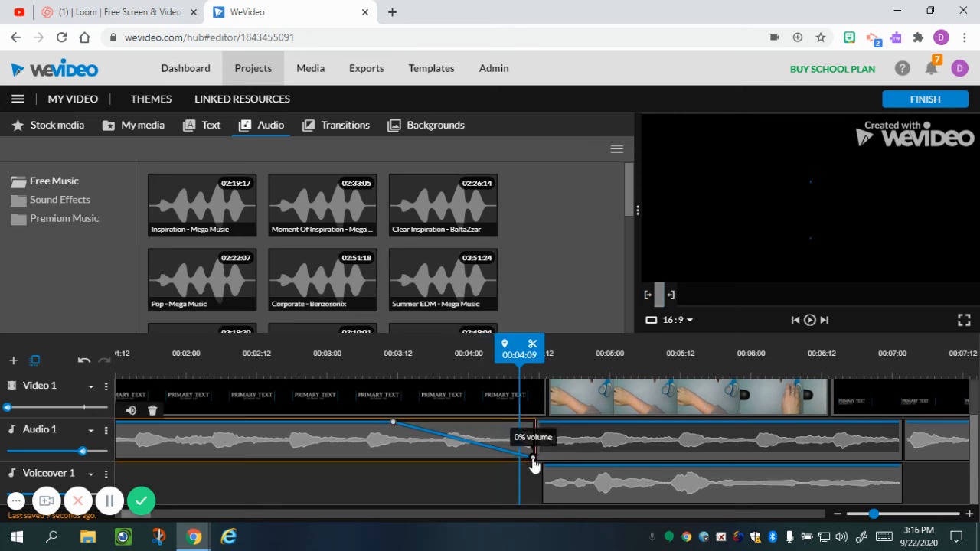
pyautogui.moveTo(532, 458); pyautogui.dragTo(534, 457)
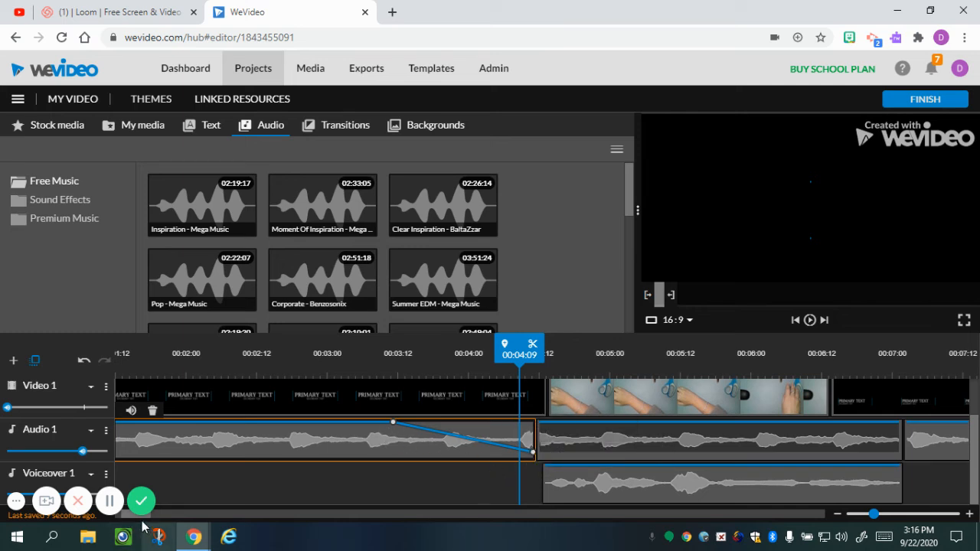
# Give the closing music segment a 1-second fade-in and 0-second fade-out, with the fade-in starting at 14% volume.
pyautogui.moveTo(150, 523); pyautogui.dragTo(176, 527)
pyautogui.click(297, 449)
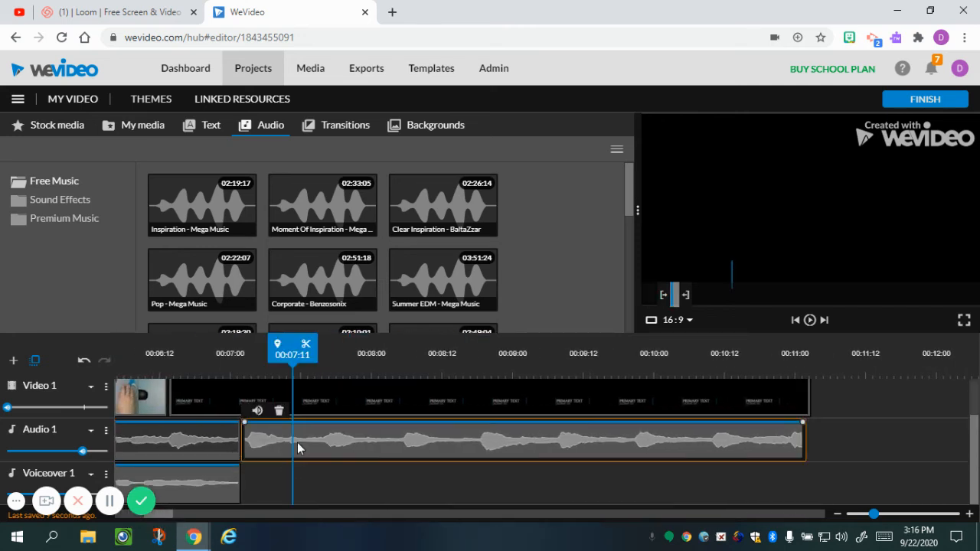
pyautogui.click(257, 412)
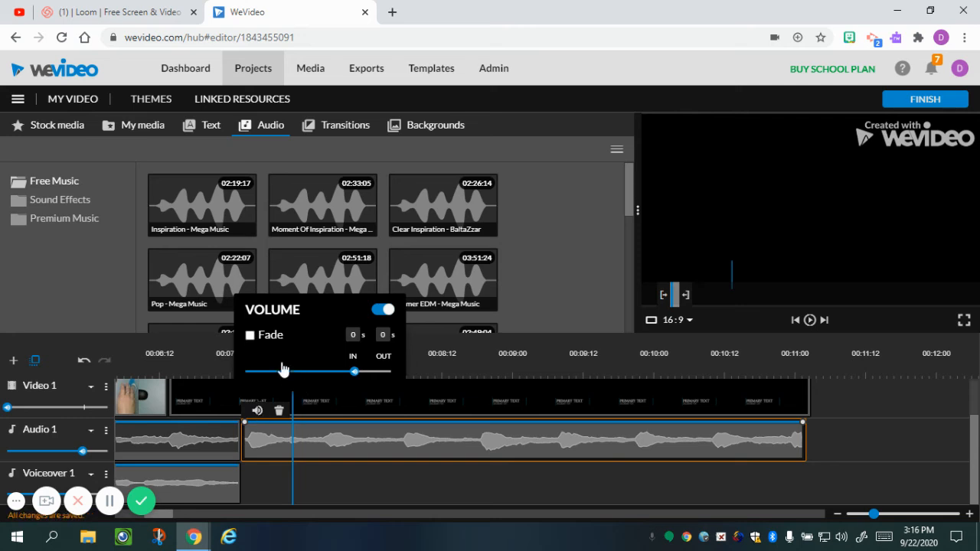
pyautogui.click(250, 335)
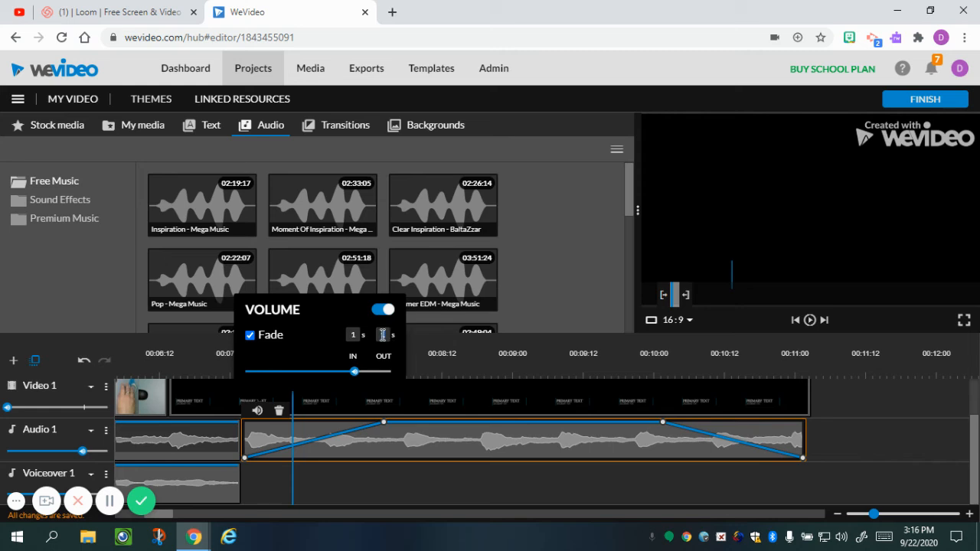
pyautogui.write('0')
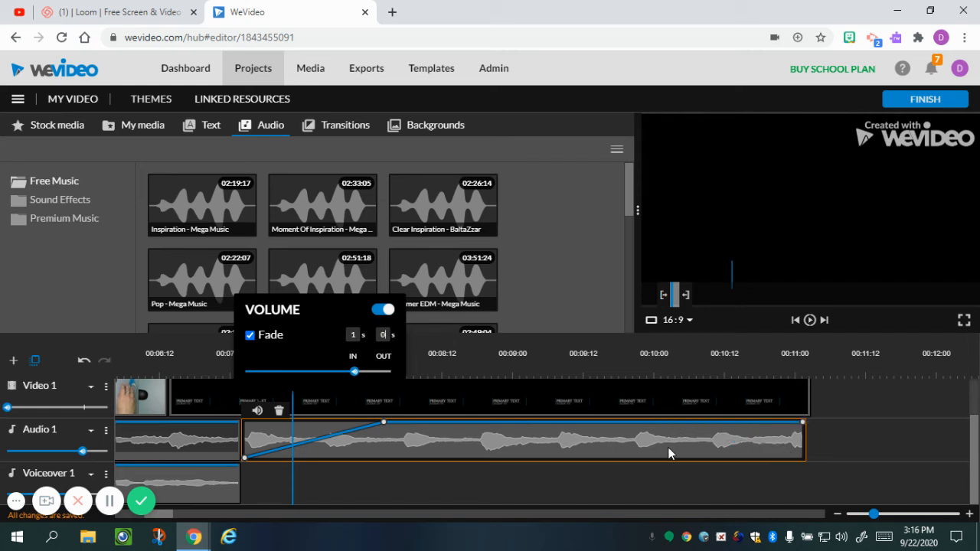
pyautogui.click(335, 486)
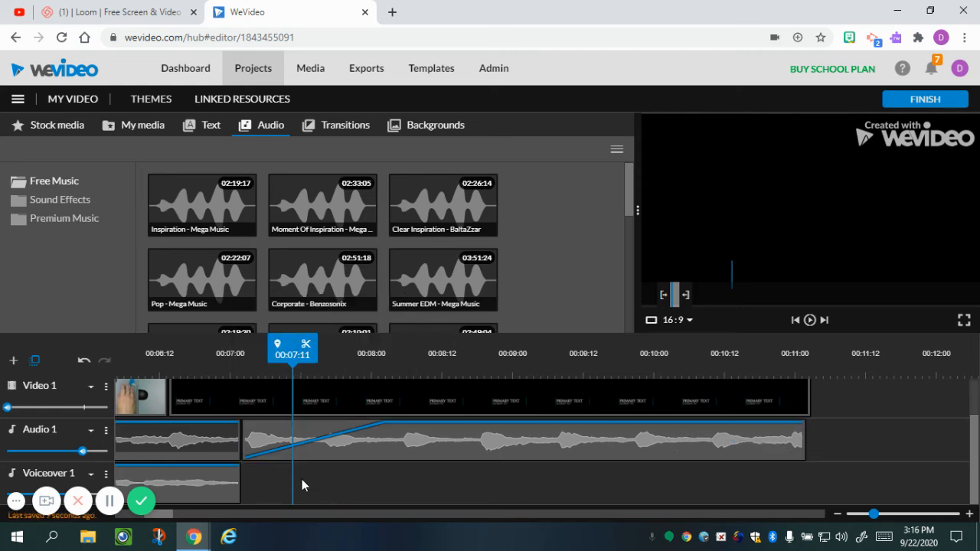
pyautogui.click(245, 462)
pyautogui.moveTo(245, 459); pyautogui.dragTo(245, 455)
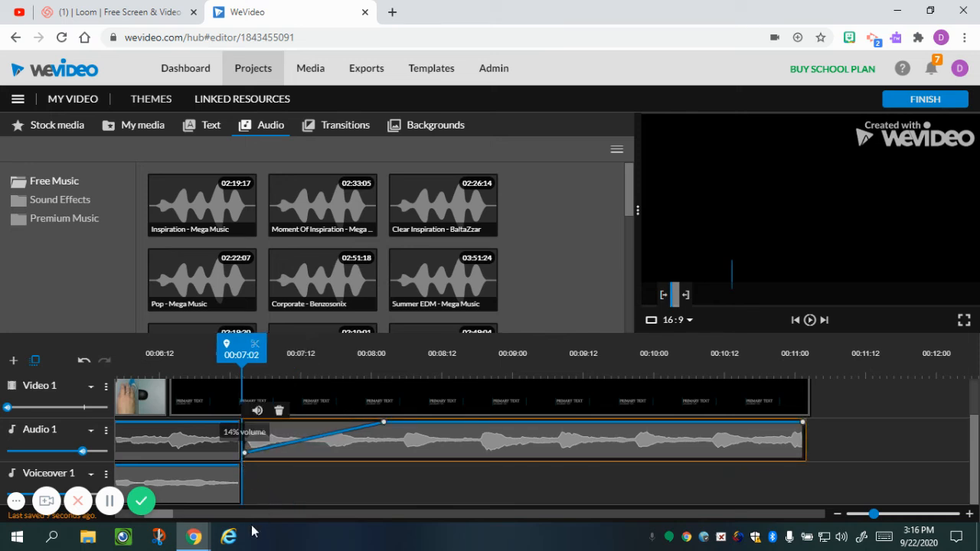
# Play the project from 00:00:00 to preview the opening title and music, stopping after about a second.
pyautogui.click(287, 504)
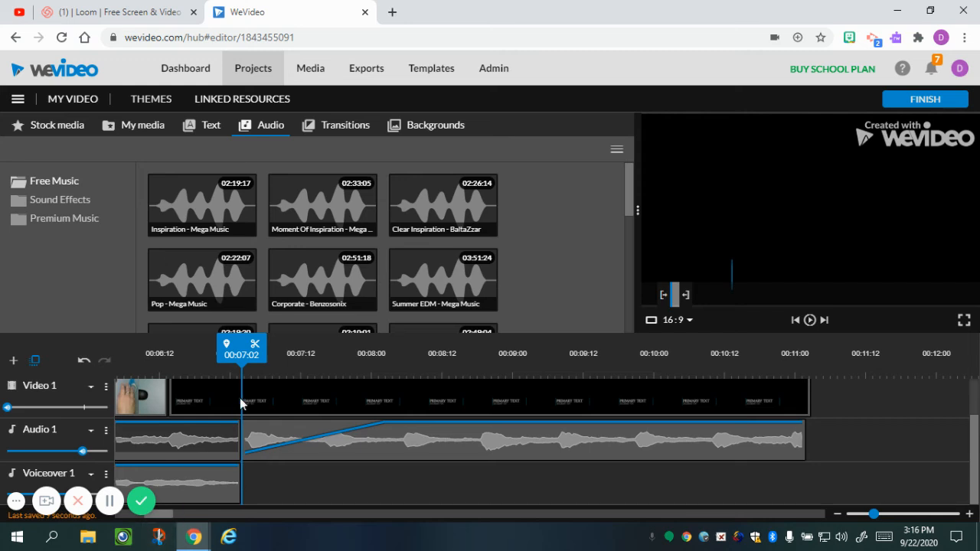
pyautogui.moveTo(241, 349); pyautogui.dragTo(14, 366)
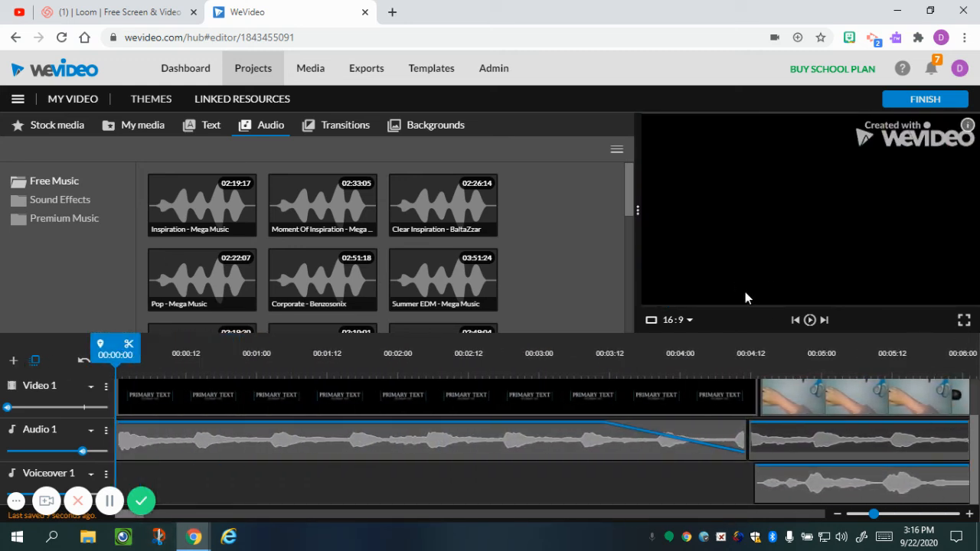
pyautogui.click(809, 320)
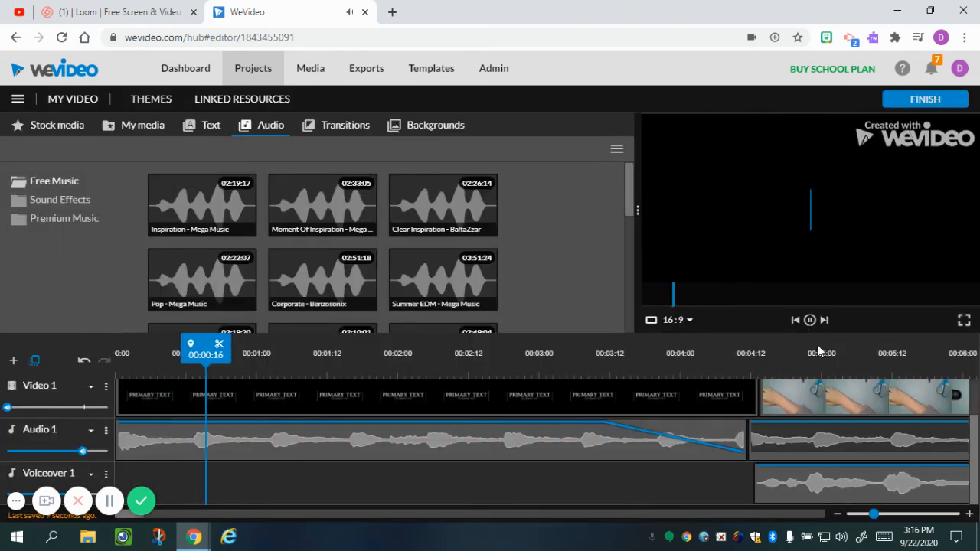
pyautogui.click(809, 320)
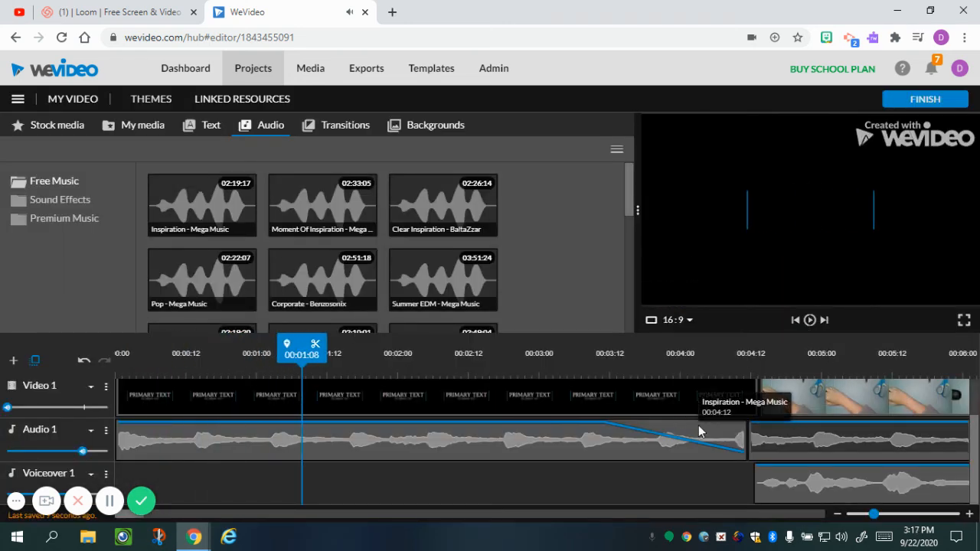
# Finish the project and set the export title to "WeVideo Practice".
pyautogui.click(926, 103)
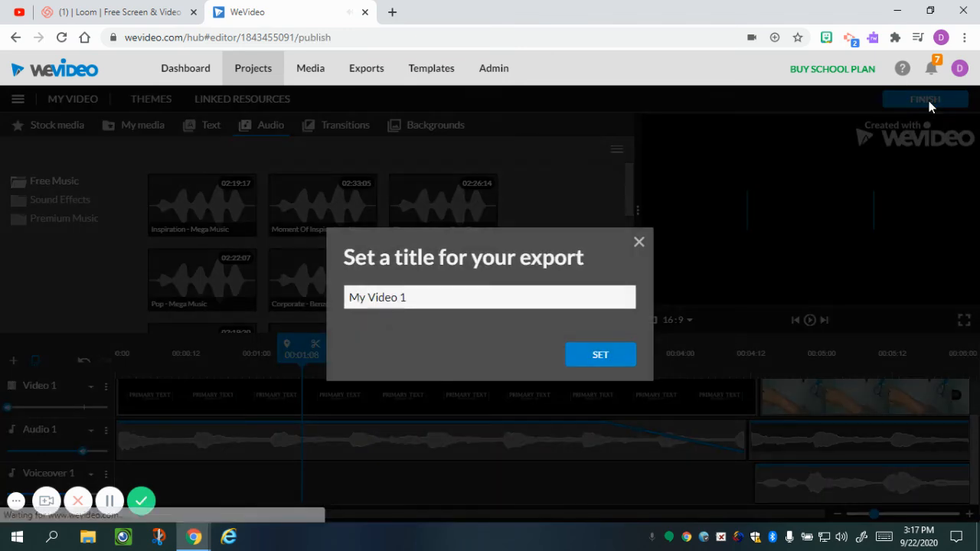
pyautogui.moveTo(417, 297); pyautogui.dragTo(337, 283)
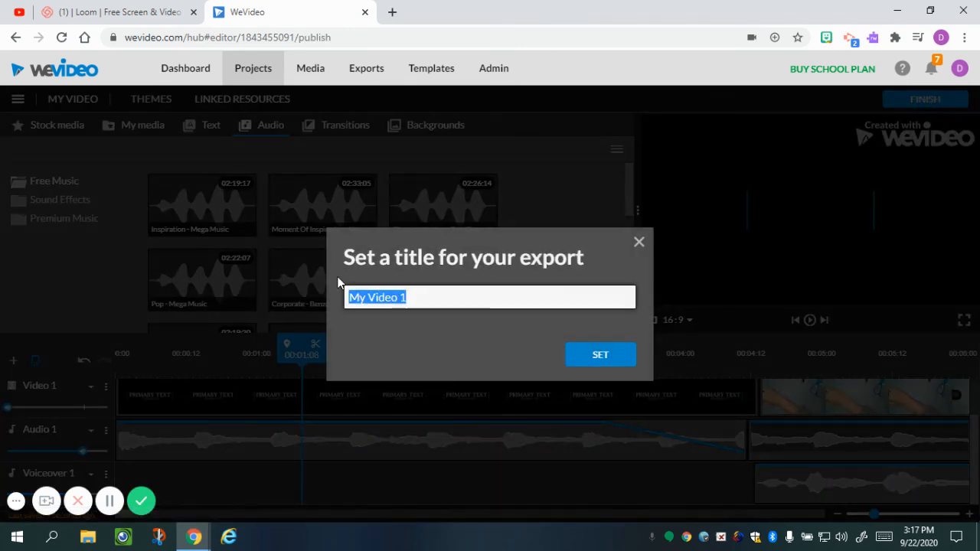
pyautogui.write('W')
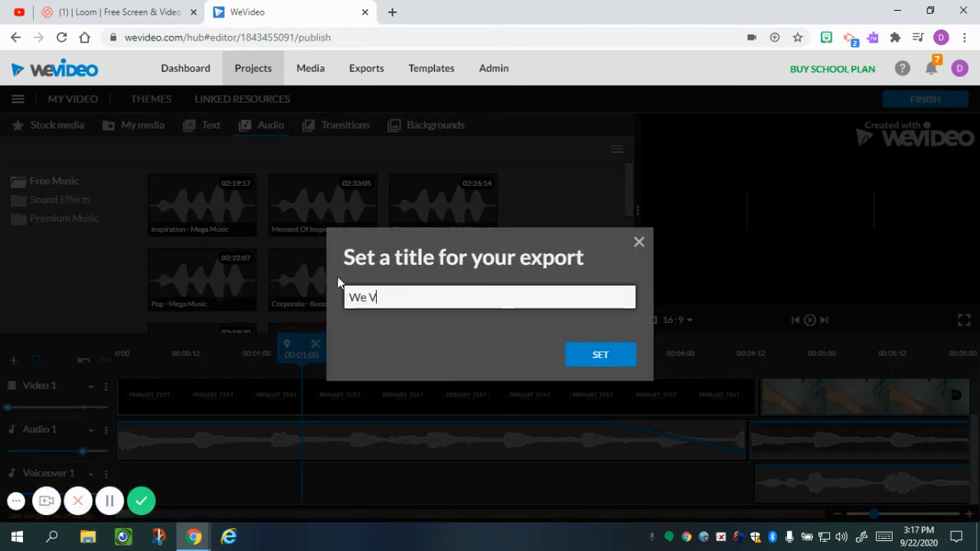
pyautogui.write('e V')
pyautogui.press('BackSpace')
pyautogui.write('Video Practice')
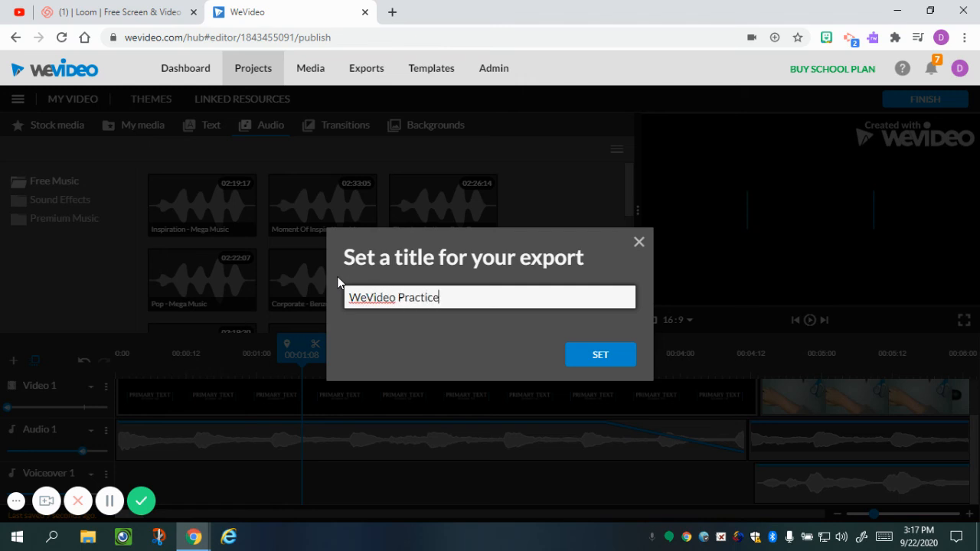
pyautogui.click(618, 359)
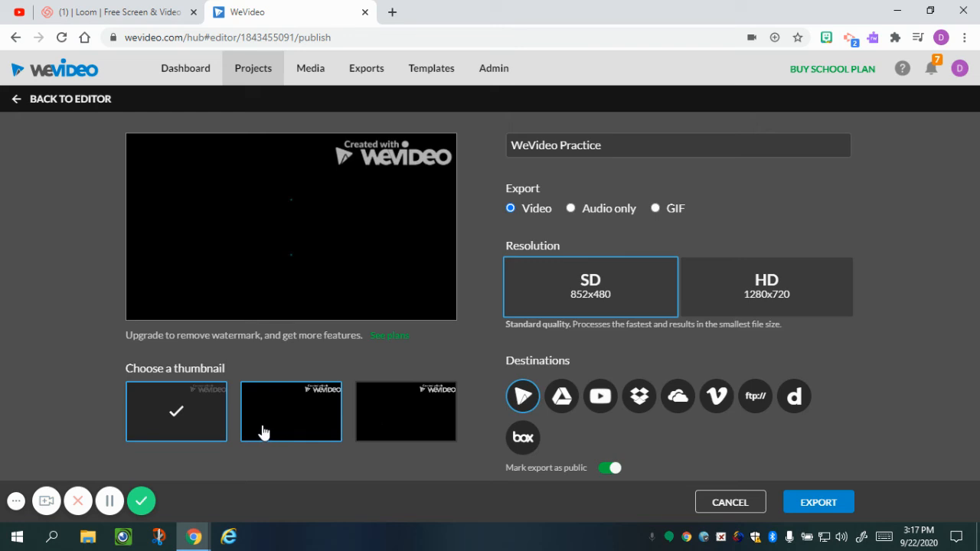
# Choose the second thumbnail and export the project as an SD 852x480 video to WeVideo.
pyautogui.click(285, 433)
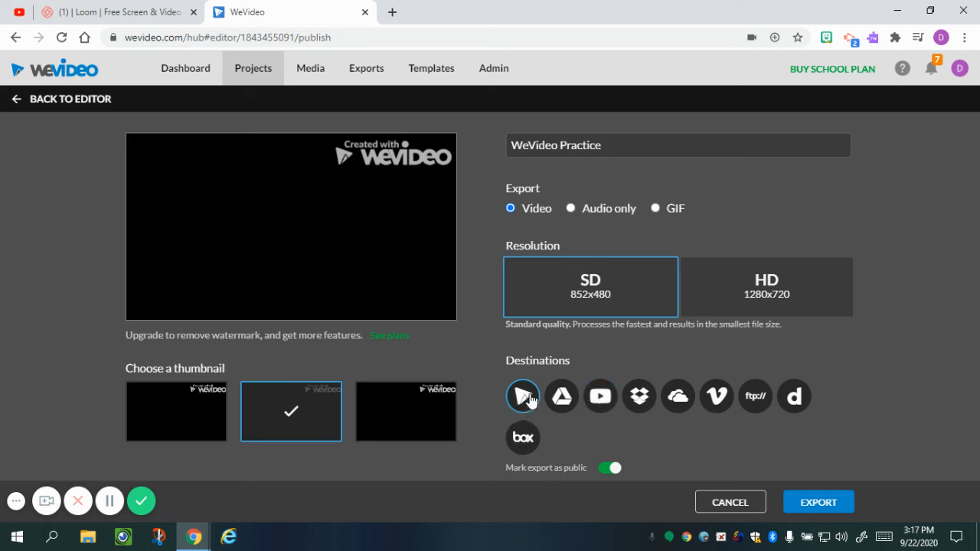
pyautogui.click(807, 502)
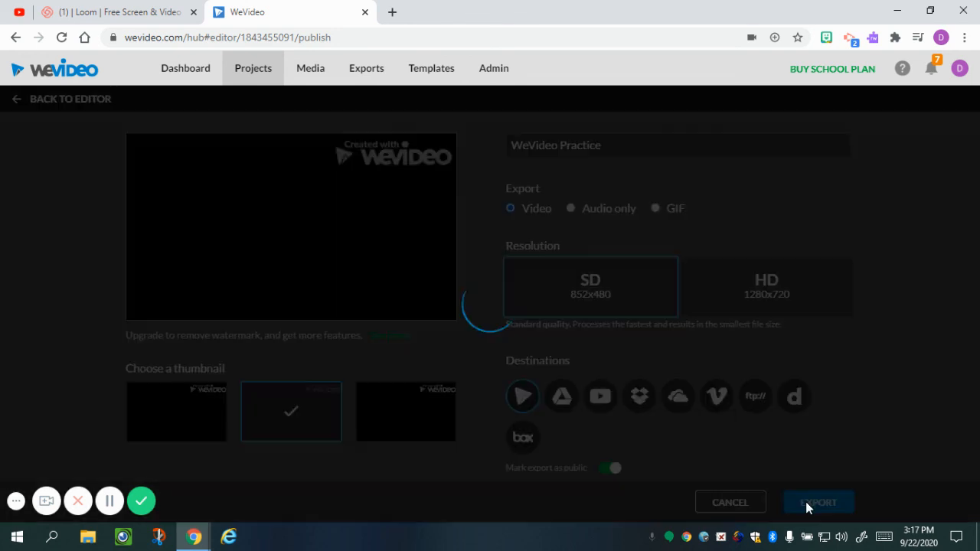